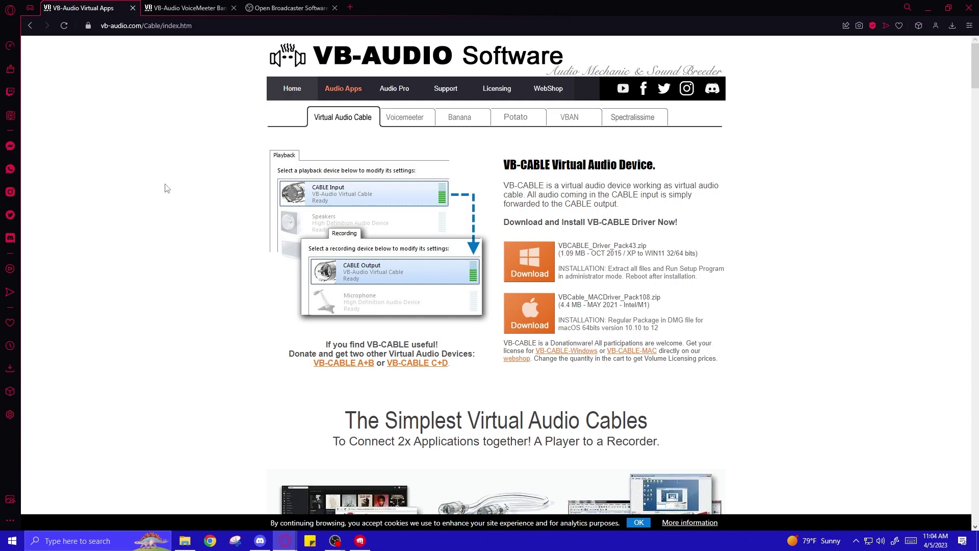
- Select only the VBCABLE_Driver_Pack43 folder in Downloads
{"action": "left_click", "coordinate": [184, 540]}
{"action": "left_click", "coordinate": [423, 370]}
{"action": "left_click", "coordinate": [359, 216]}
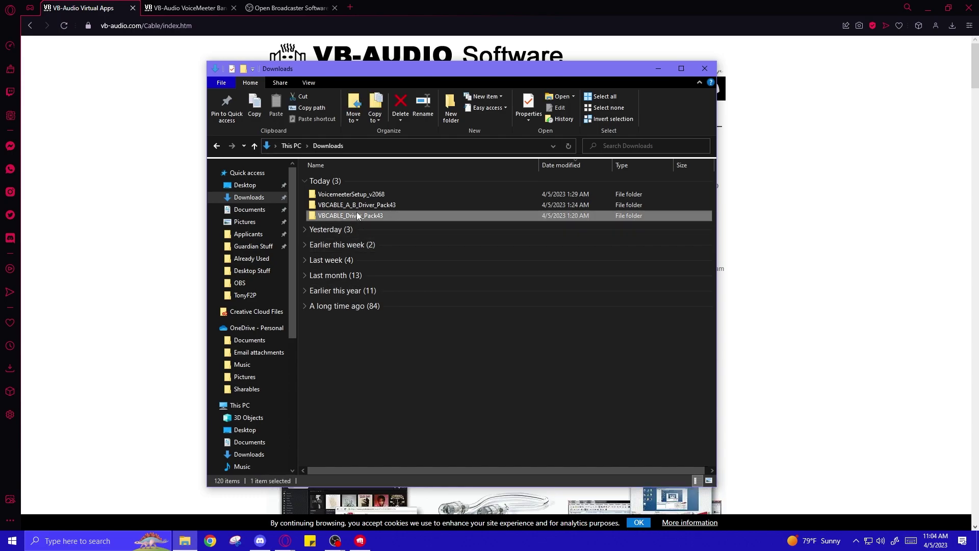
- Show the Banana page's download section and highlight the Voicemeeter 2.0.6.8 (ZIP Package) line
{"action": "left_click", "coordinate": [196, 182]}
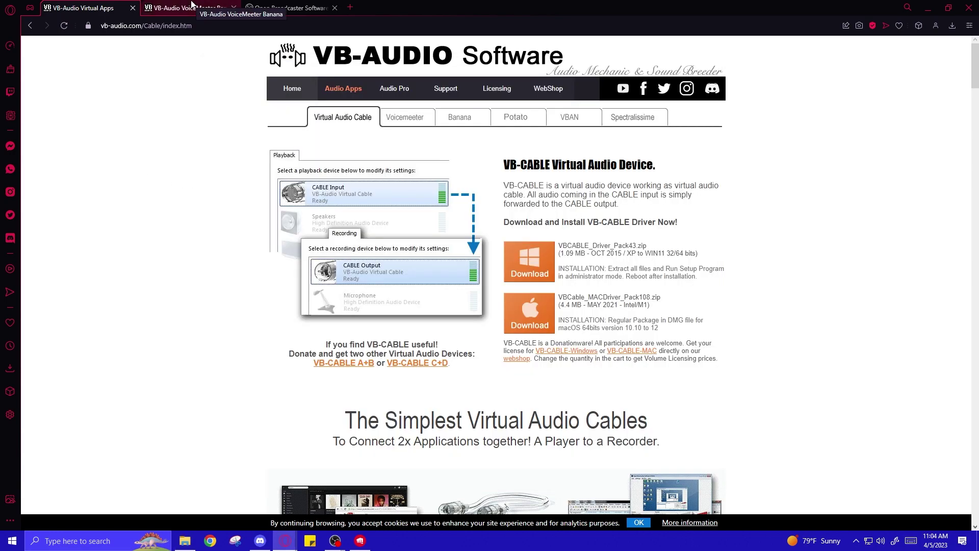
{"action": "left_click", "coordinate": [187, 8]}
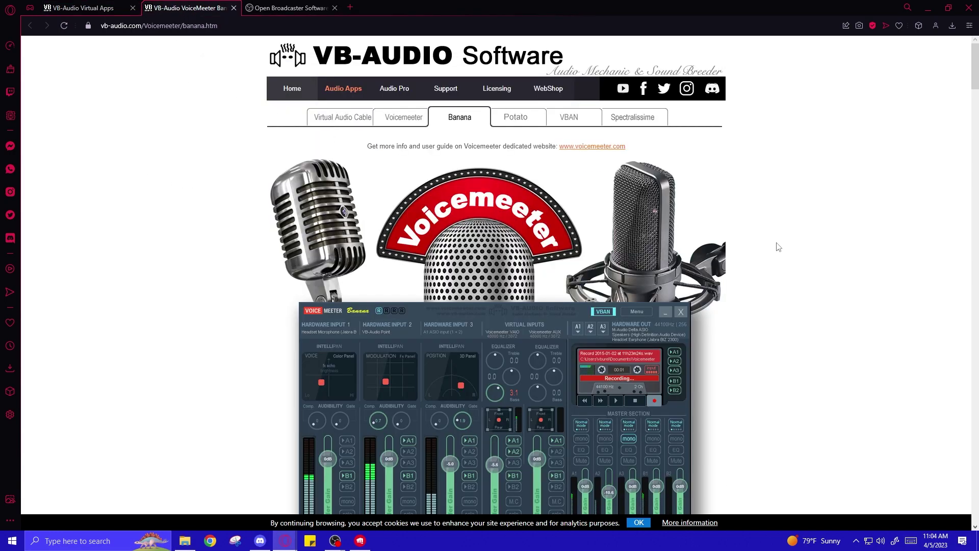
{"action": "scroll", "coordinate": [782, 237], "scroll_direction": "down", "scroll_amount": 8}
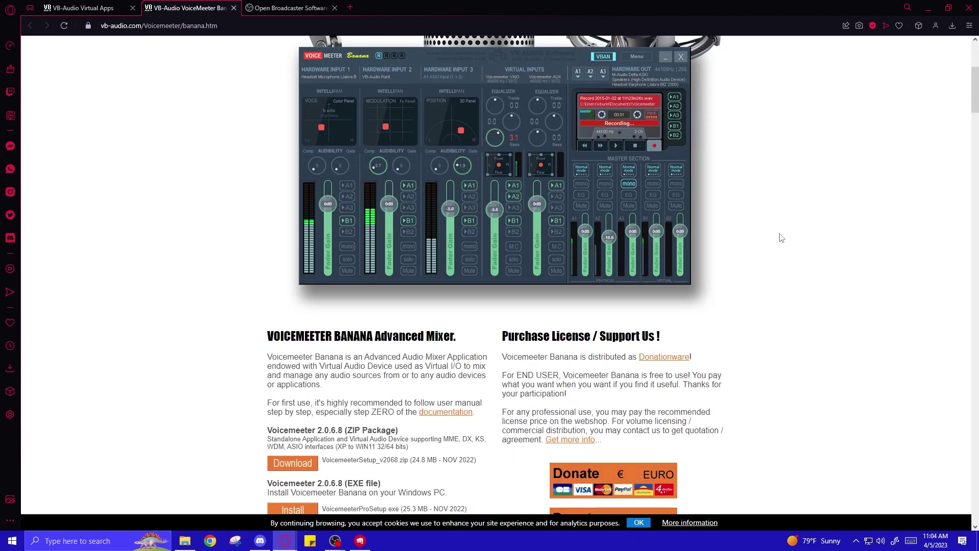
{"action": "left_click_drag", "start_coordinate": [273, 278], "coordinate": [268, 181]}
{"action": "left_click", "coordinate": [280, 276]}
{"action": "left_click_drag", "start_coordinate": [267, 278], "coordinate": [401, 279]}
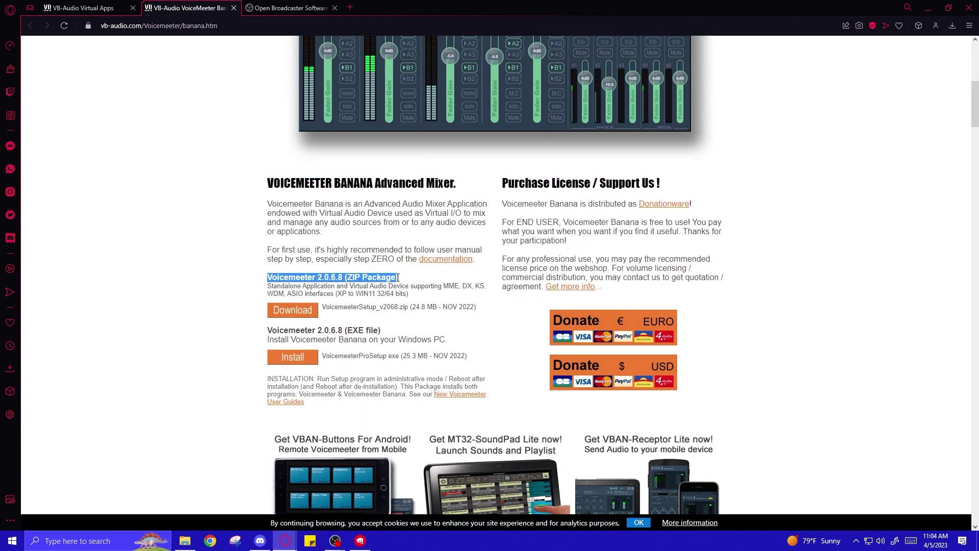
{"action": "left_click", "coordinate": [327, 301]}
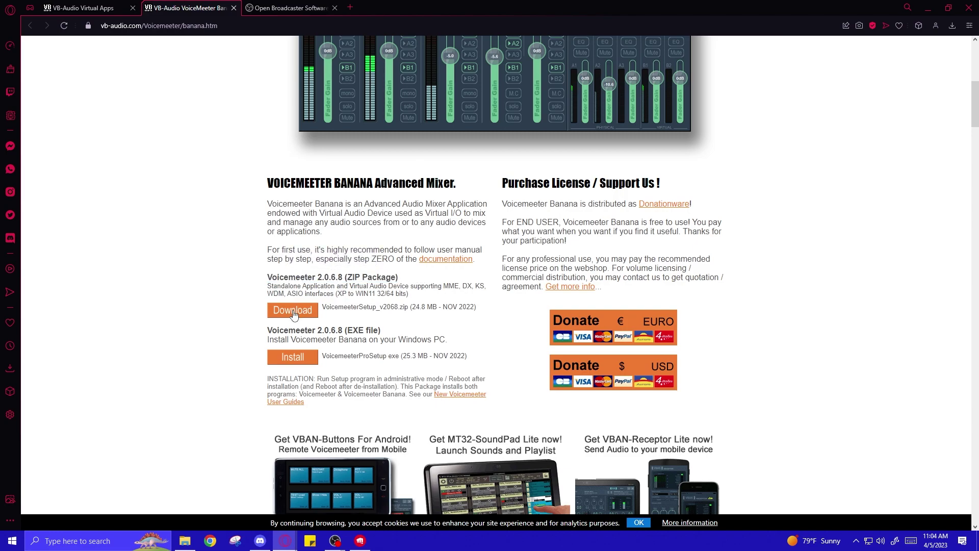
- Scroll the VB-Audio Virtual Apps page to the Get VB-Cables A+B! heading
{"action": "left_click", "coordinate": [76, 14]}
{"action": "scroll", "coordinate": [671, 217], "scroll_direction": "down", "scroll_amount": 10}
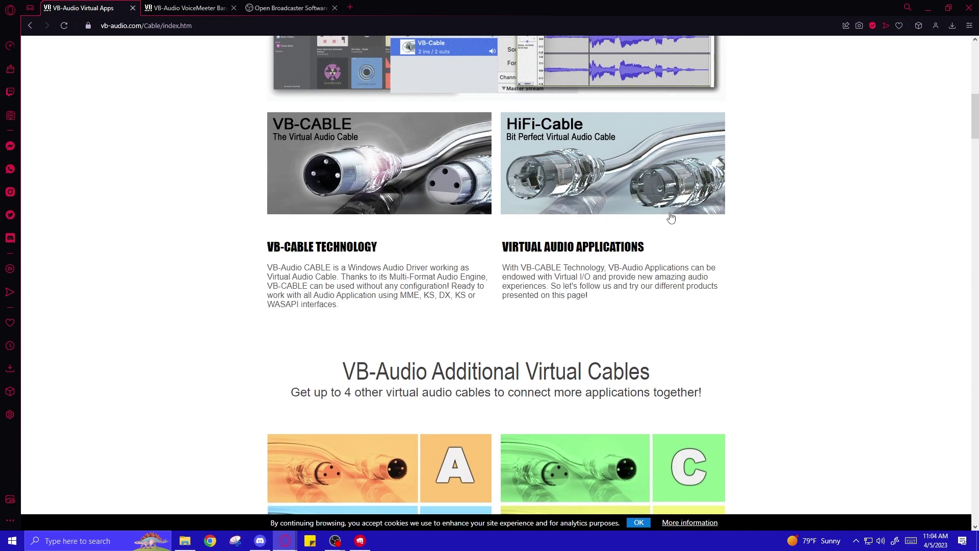
{"action": "scroll", "coordinate": [671, 217], "scroll_direction": "down", "scroll_amount": 7}
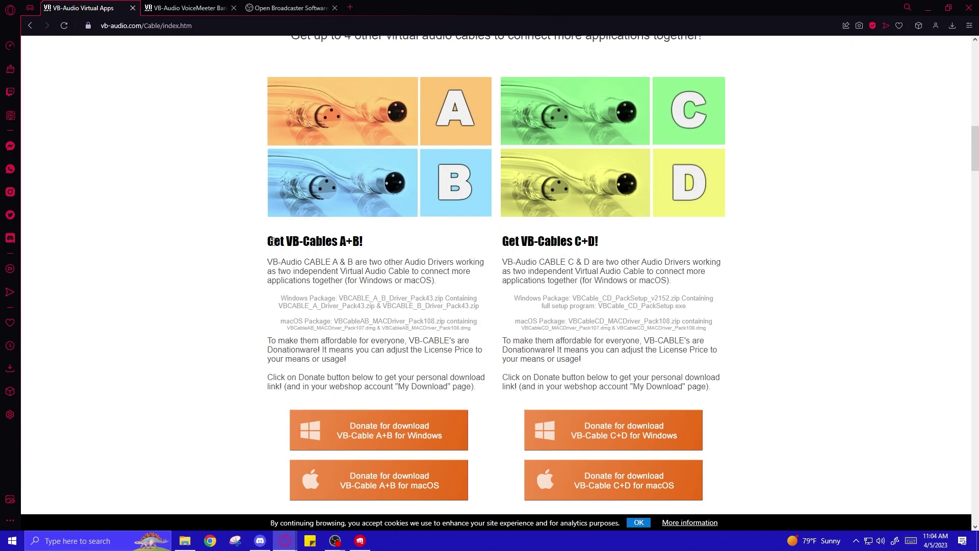
{"action": "left_click_drag", "start_coordinate": [273, 241], "coordinate": [363, 242]}
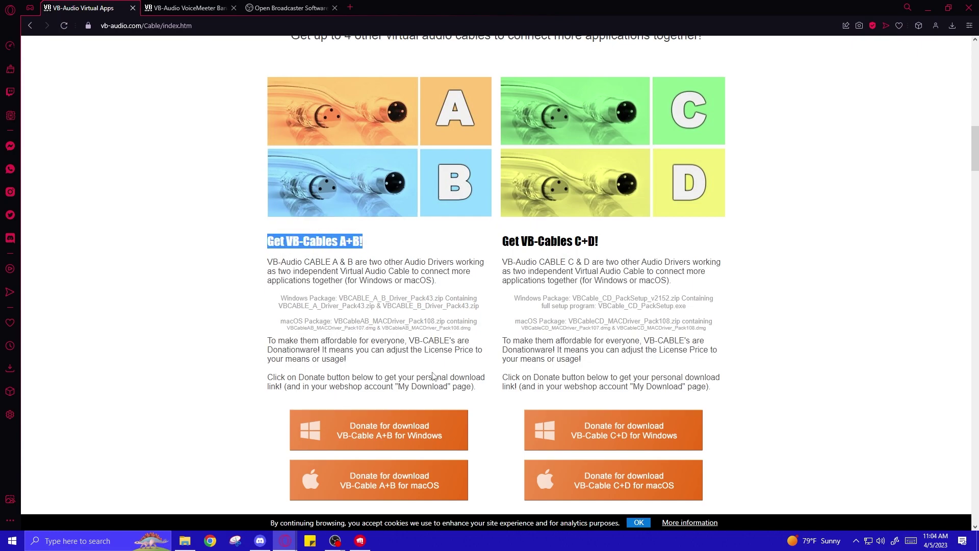
- Open the VB-Cable A+B for Windows donation page, then go back to the Banana tab
{"action": "left_click", "coordinate": [440, 429]}
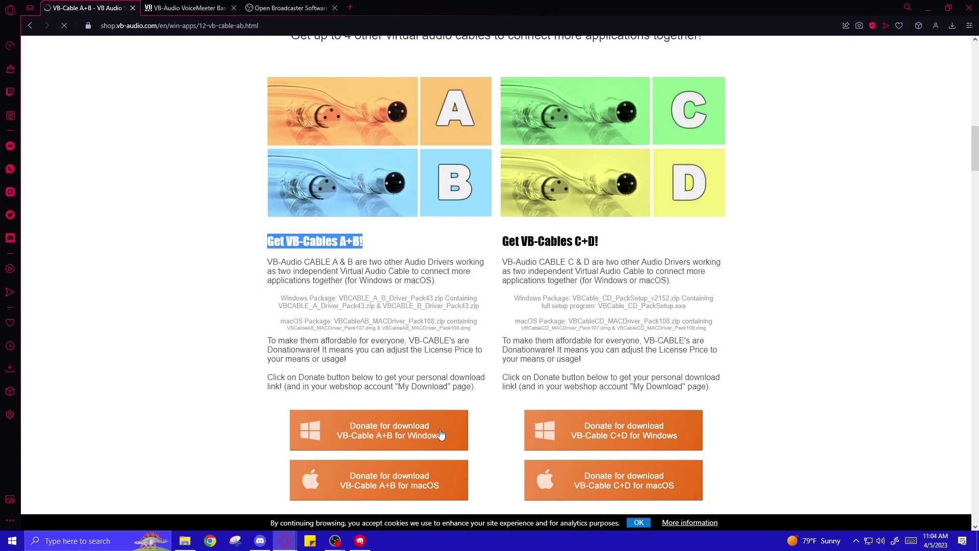
{"action": "scroll", "coordinate": [607, 371], "scroll_direction": "down", "scroll_amount": 1}
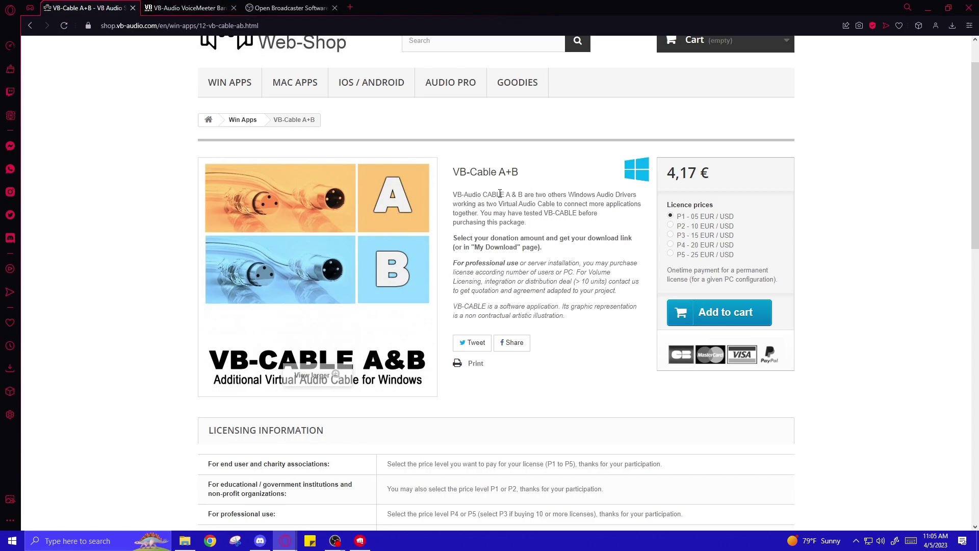
{"action": "left_click", "coordinate": [178, 7]}
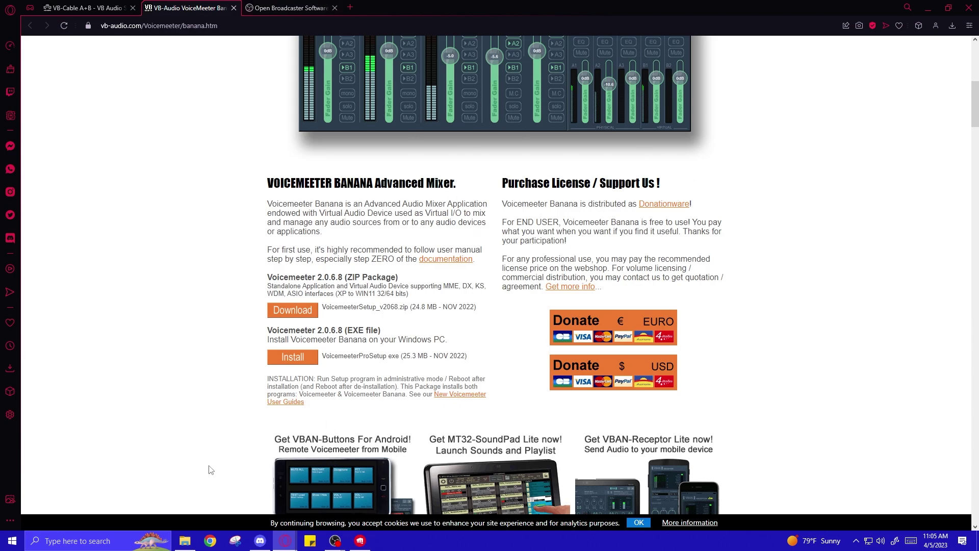
{"action": "left_click", "coordinate": [76, 541]}
- Launch Voicemeeter Banana and leave the Microphone and Discord strip names unchanged
{"action": "left_click", "coordinate": [101, 423]}
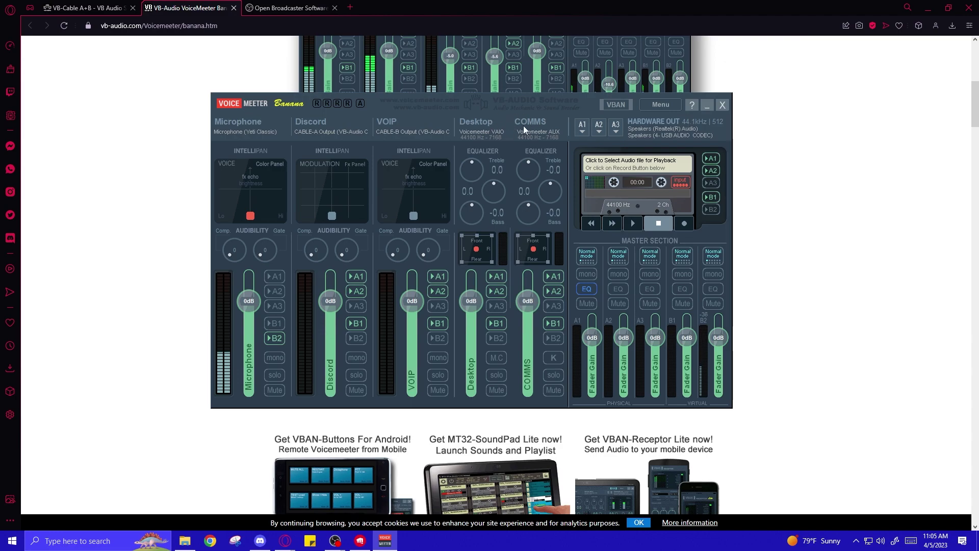
{"action": "double_click", "coordinate": [238, 123]}
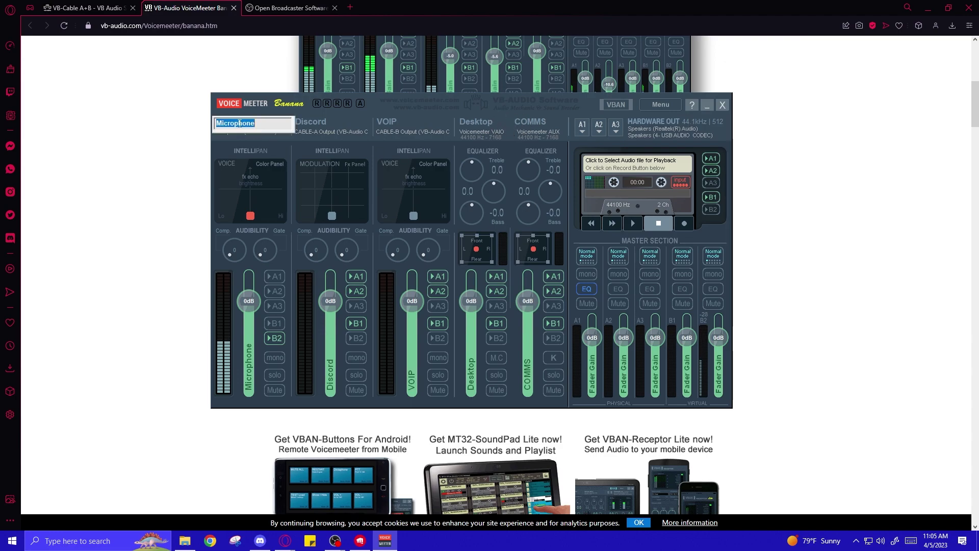
{"action": "key", "text": "Escape"}
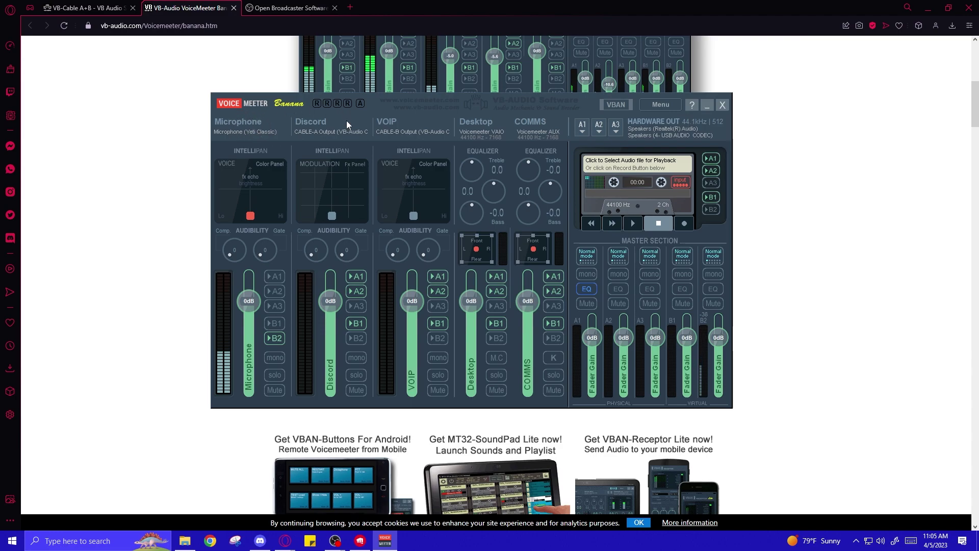
{"action": "double_click", "coordinate": [320, 134]}
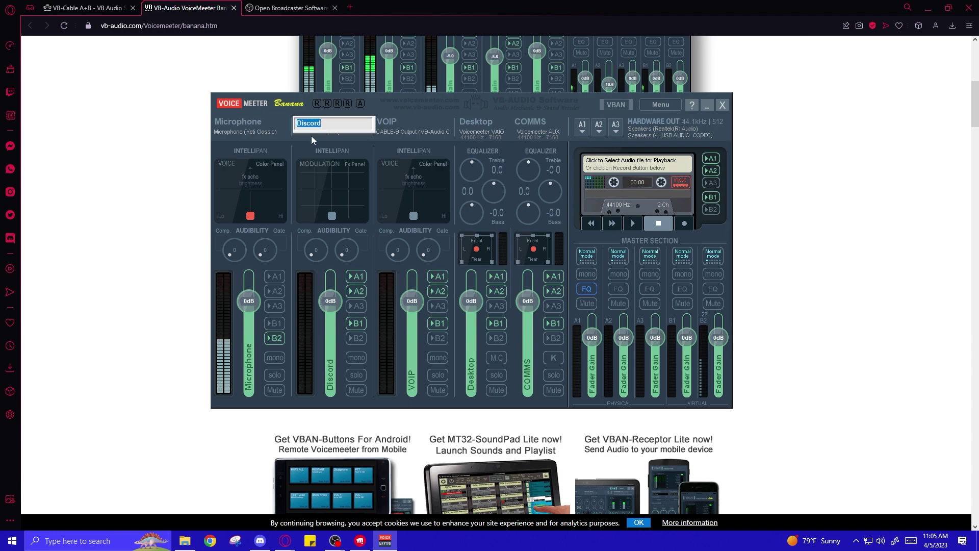
{"action": "key", "text": "Return"}
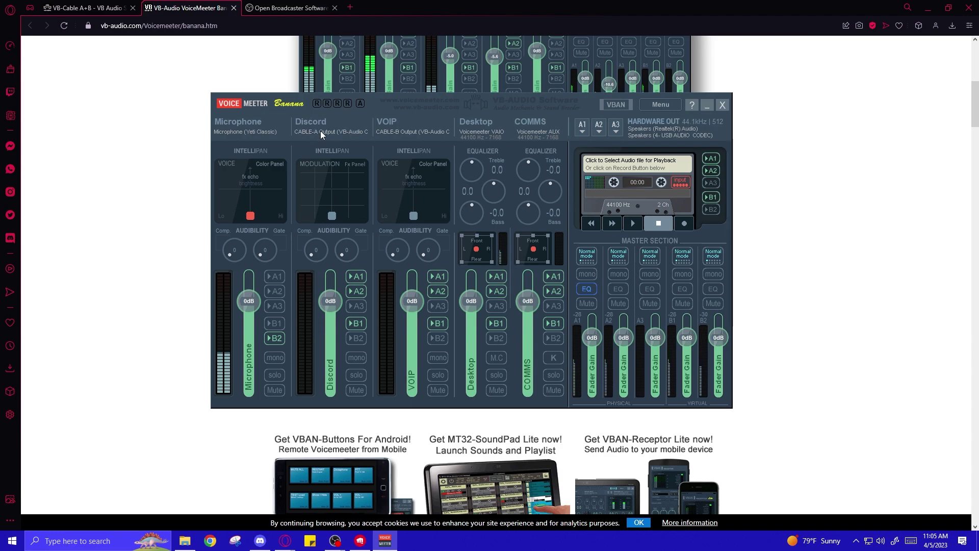
{"action": "left_click", "coordinate": [320, 132]}
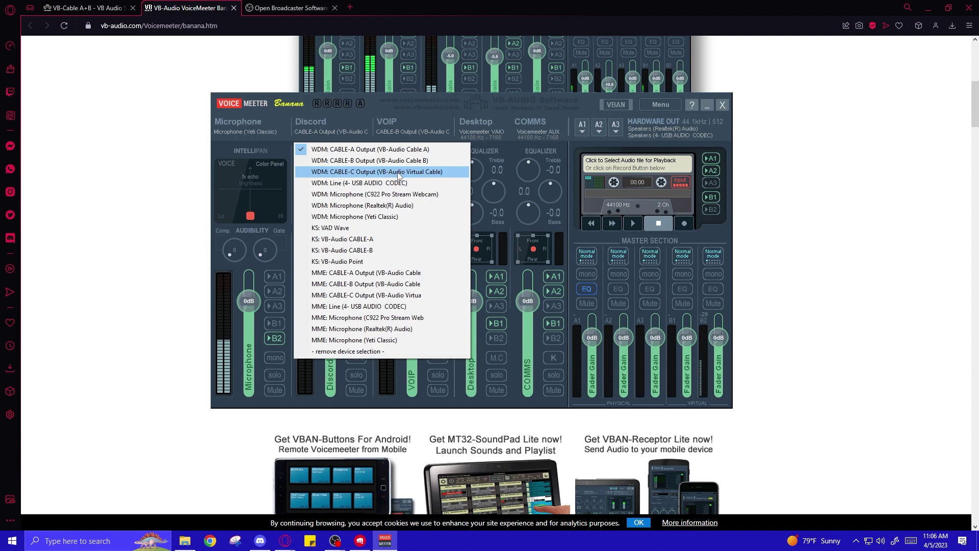
{"action": "left_click", "coordinate": [332, 118]}
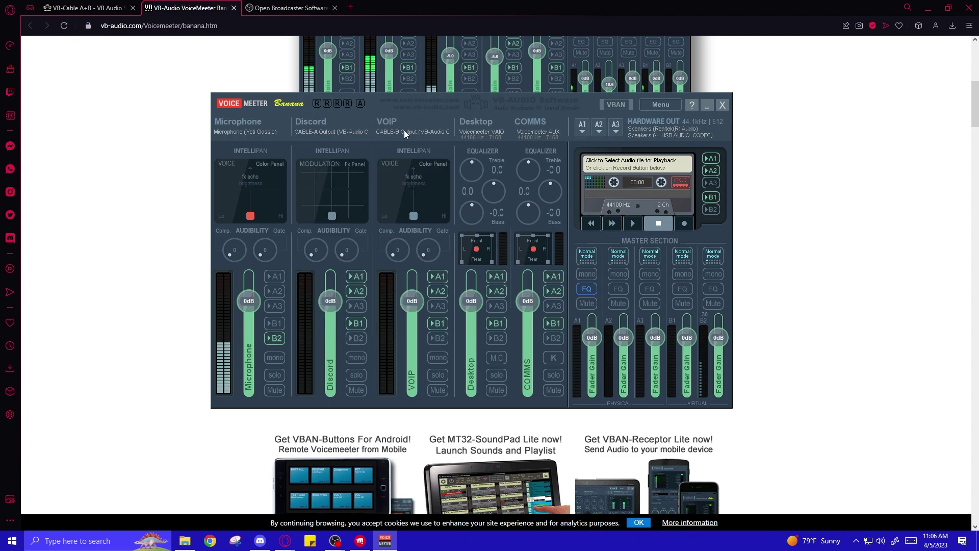
{"action": "left_click", "coordinate": [403, 130]}
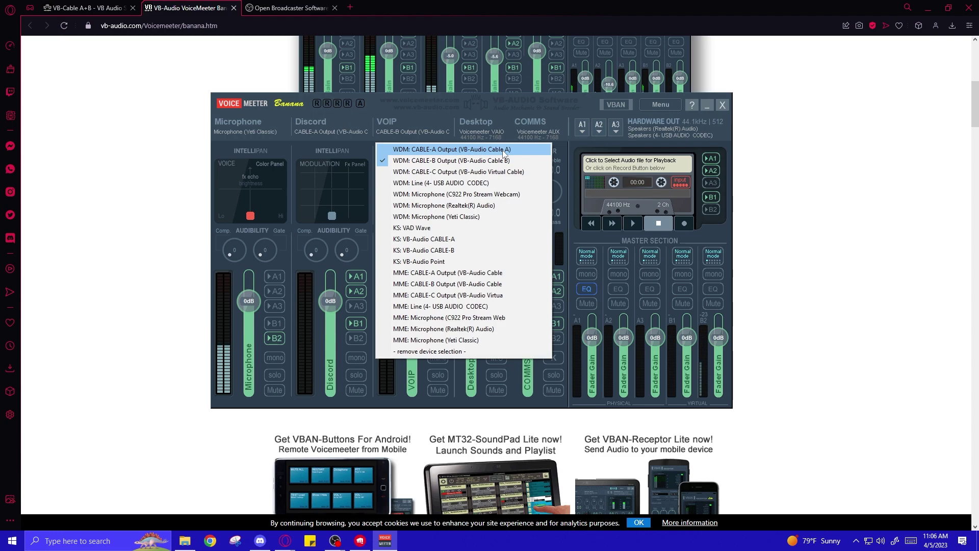
{"action": "left_click", "coordinate": [433, 113]}
{"action": "left_click", "coordinate": [261, 128]}
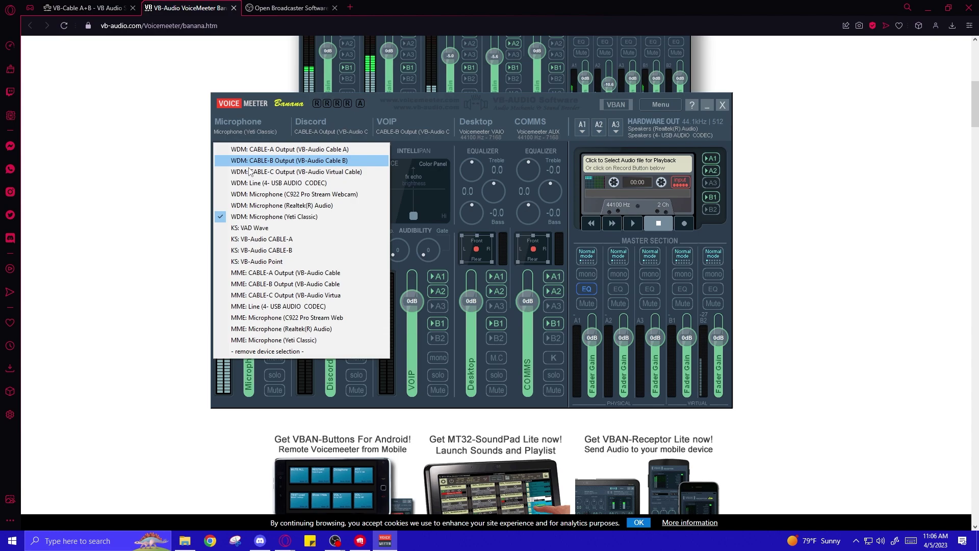
{"action": "left_click", "coordinate": [322, 124]}
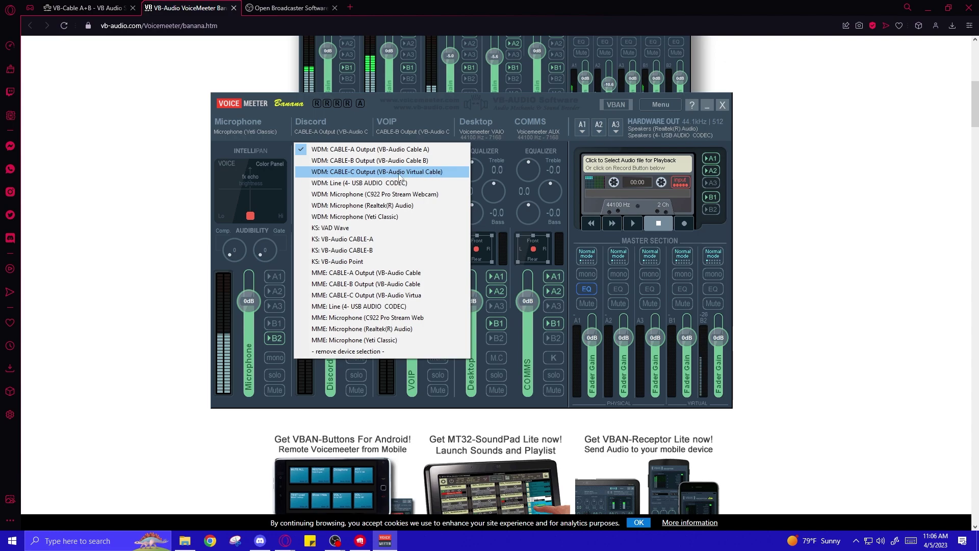
{"action": "left_click", "coordinate": [406, 125]}
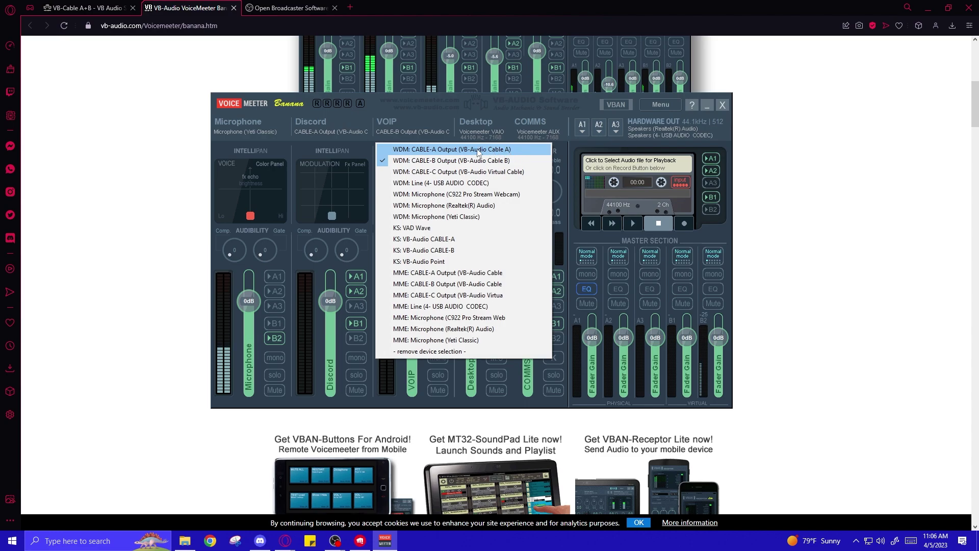
{"action": "left_click", "coordinate": [510, 105]}
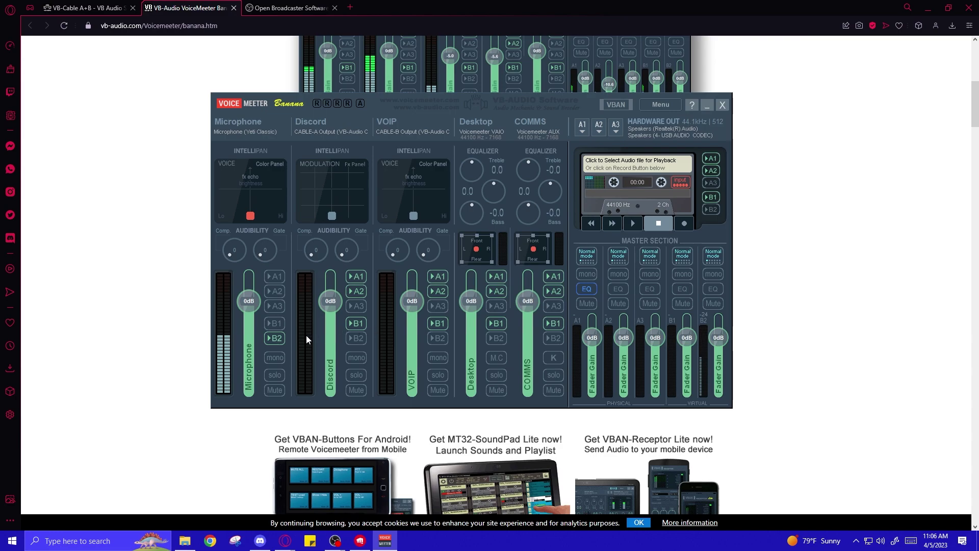
- Route the Microphone to bus B2 and verify A1 uses Realtek Speakers, A2 USB AUDIO CODEC
{"action": "left_click", "coordinate": [274, 338]}
{"action": "left_click", "coordinate": [585, 132]}
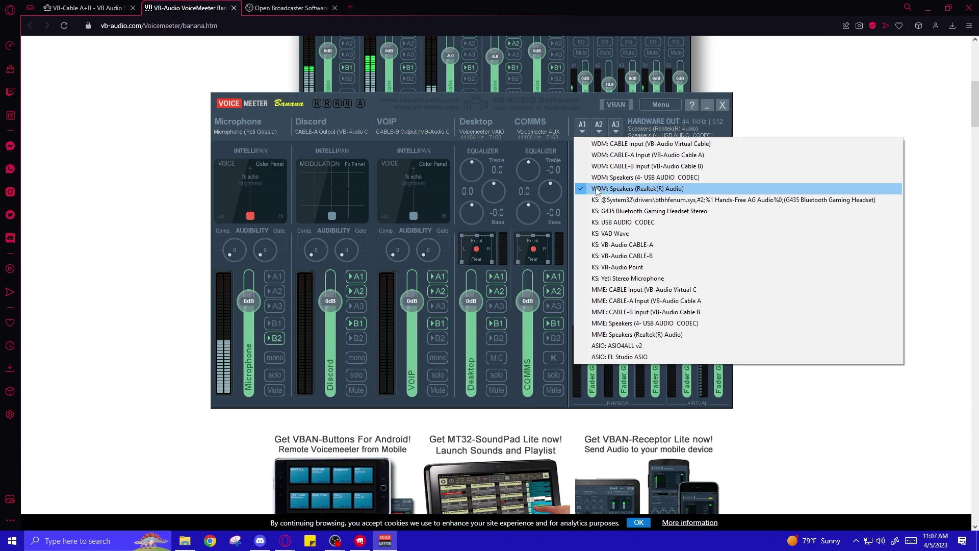
{"action": "left_click", "coordinate": [599, 128]}
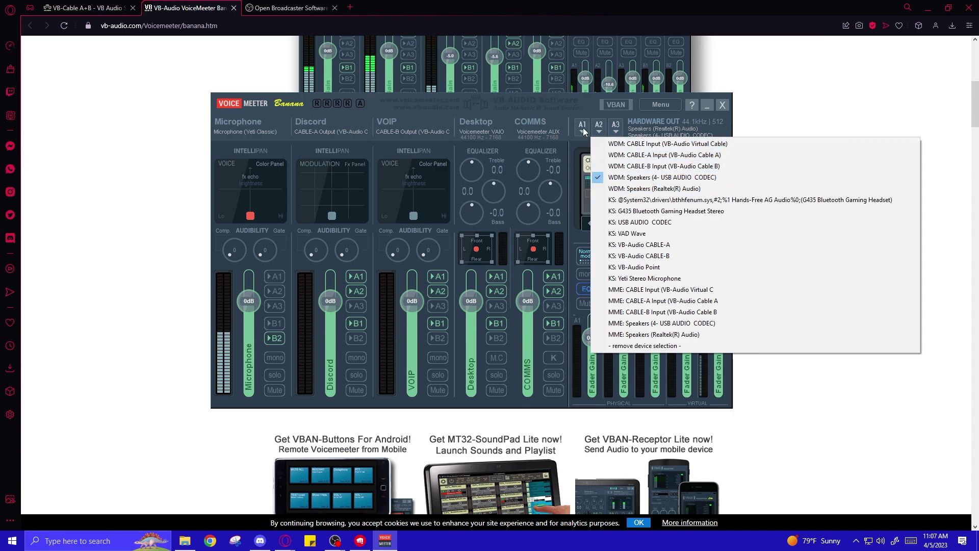
{"action": "left_click", "coordinate": [583, 111]}
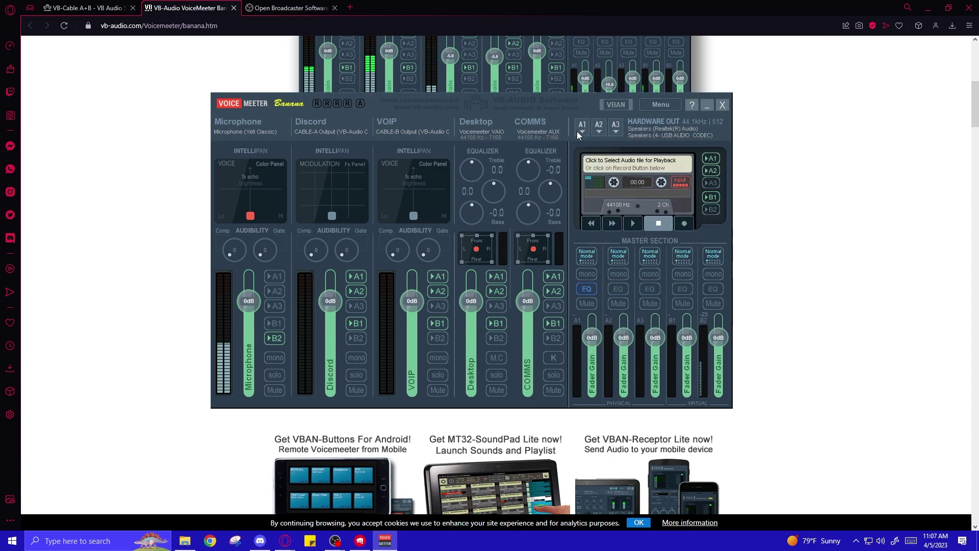
{"action": "left_click", "coordinate": [579, 132]}
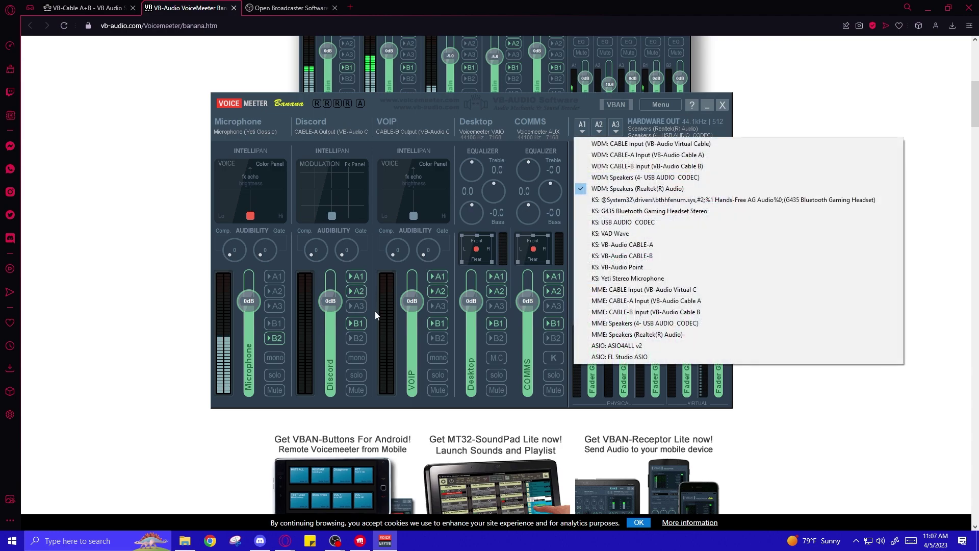
{"action": "left_click", "coordinate": [600, 132]}
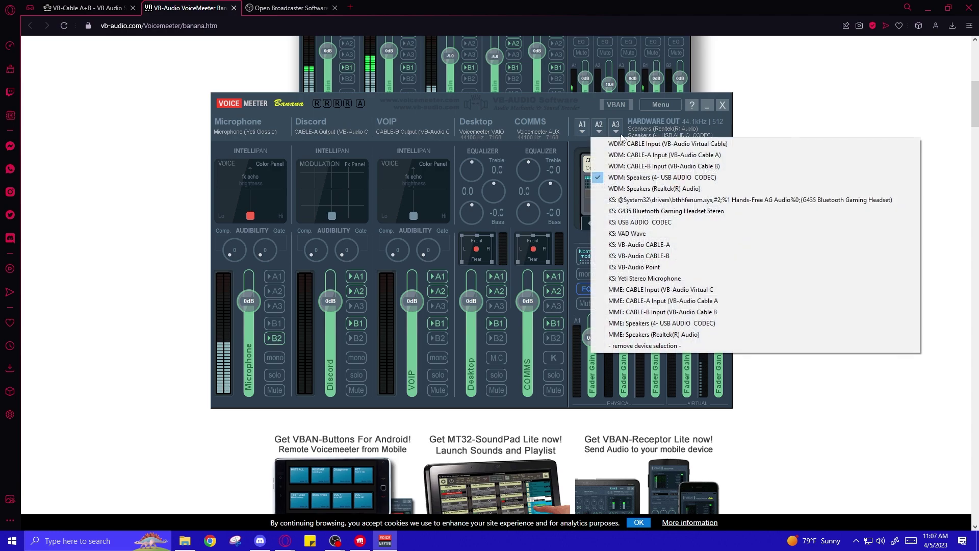
{"action": "left_click", "coordinate": [580, 132]}
{"action": "left_click", "coordinate": [580, 131]}
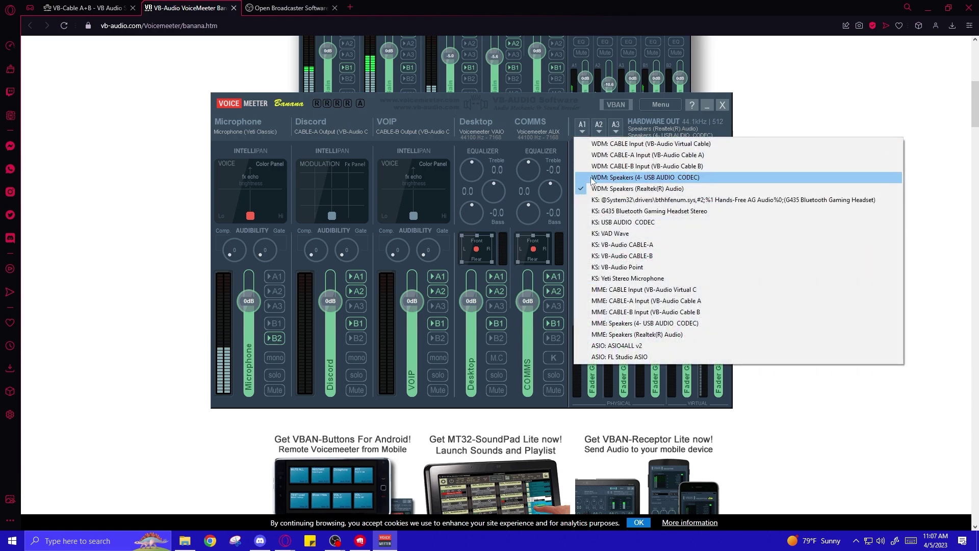
{"action": "left_click", "coordinate": [573, 112]}
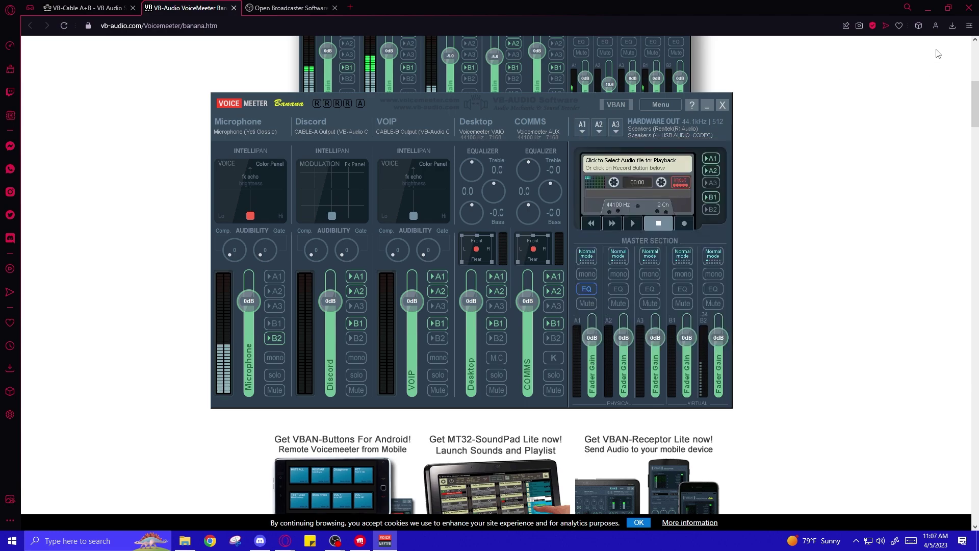
- Minimise the browser, Voicemeeter and Downloads windows to reveal the desktop
{"action": "left_click", "coordinate": [927, 7]}
{"action": "left_click", "coordinate": [927, 7]}
{"action": "left_click", "coordinate": [708, 107]}
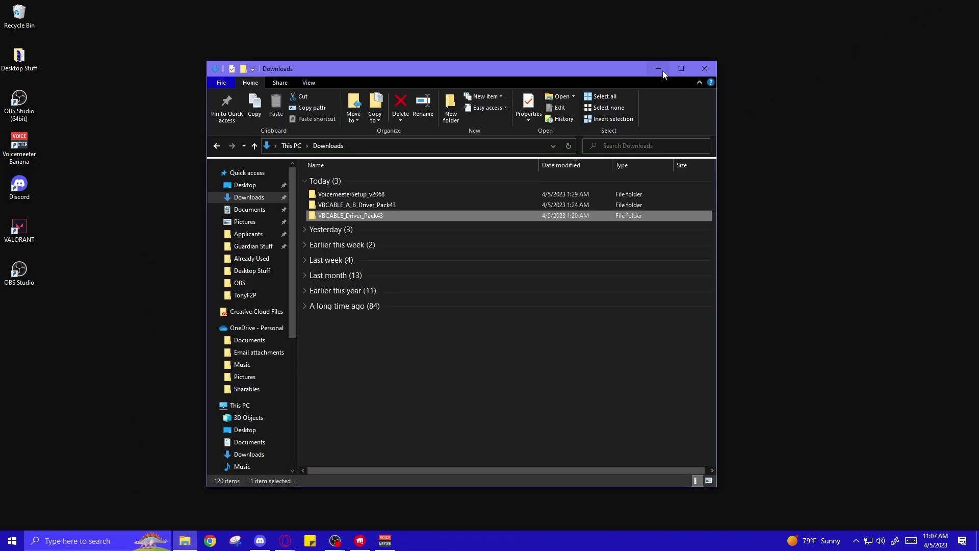
{"action": "left_click", "coordinate": [660, 71]}
- In Sound settings, keep VoiceMeeter Input as output and set input to VoiceMeeter Aux Output
{"action": "key", "text": "super"}
{"action": "type", "text": "sound"}
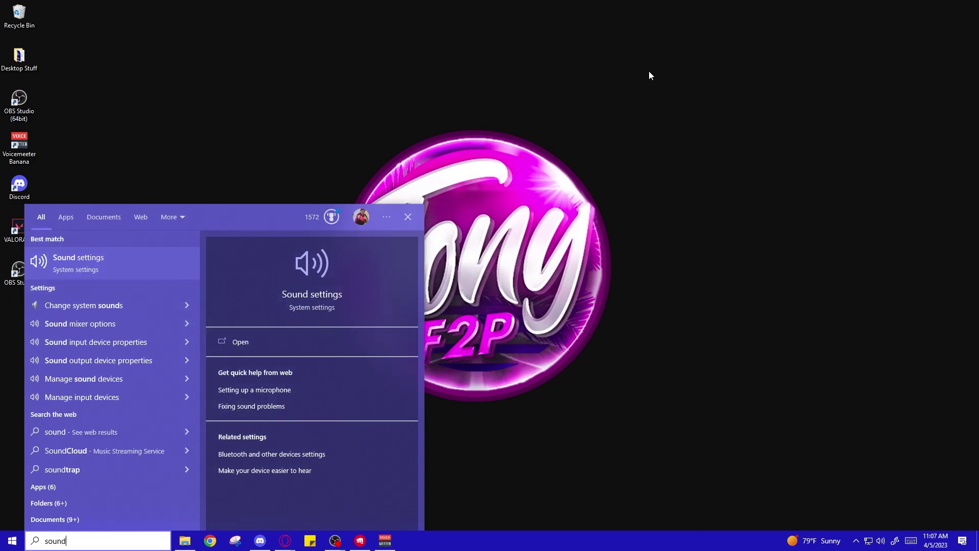
{"action": "key", "text": "Return"}
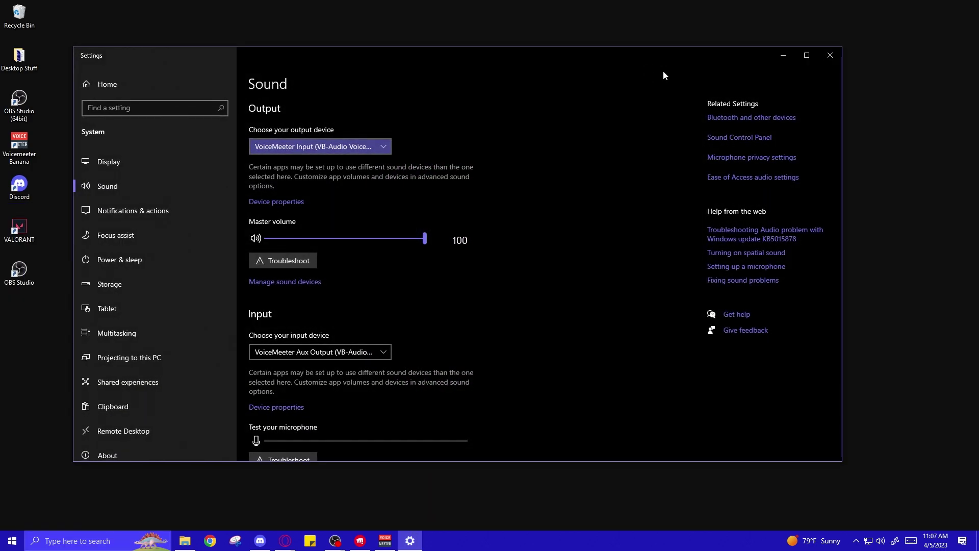
{"action": "left_click", "coordinate": [376, 149]}
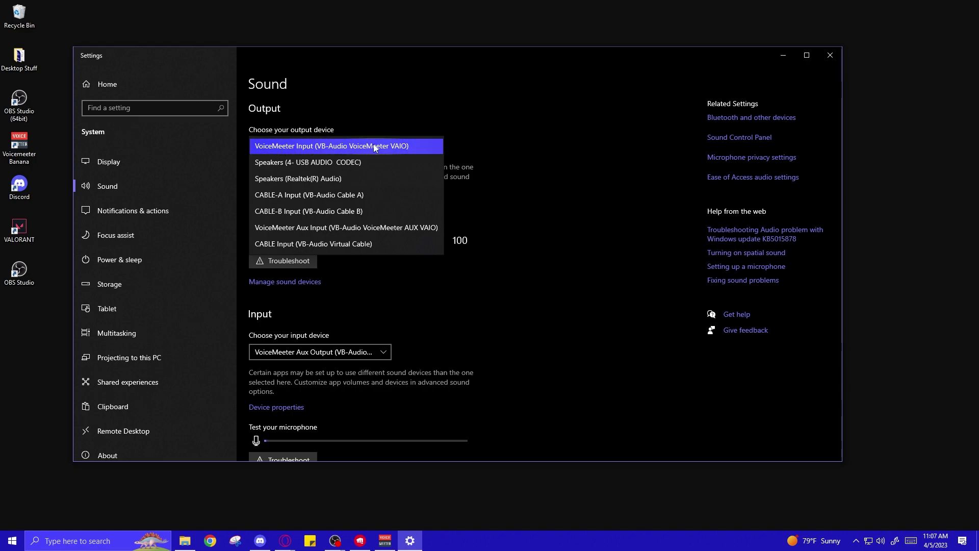
{"action": "left_click", "coordinate": [542, 134]}
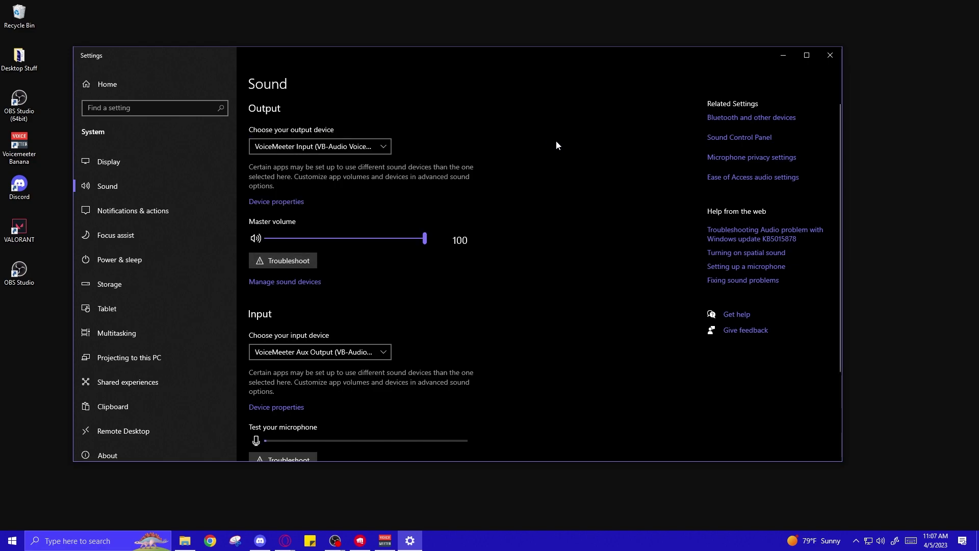
{"action": "left_click", "coordinate": [313, 351]}
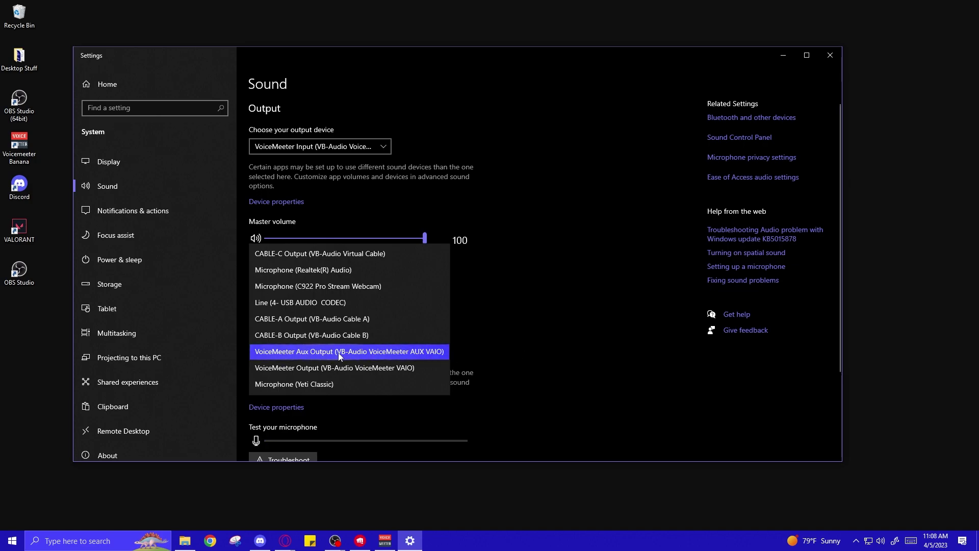
{"action": "left_click", "coordinate": [311, 350]}
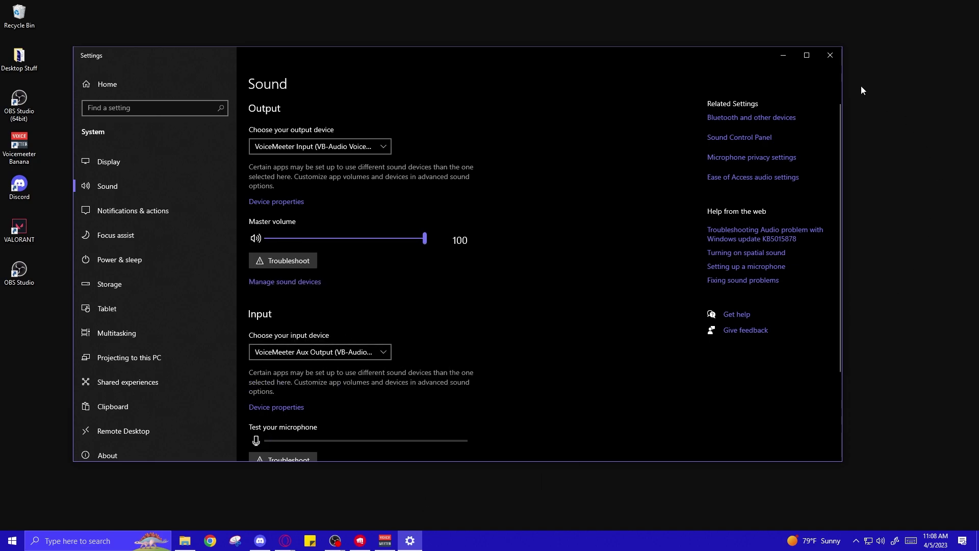
- Minimise Sound settings and bring up Discord's Voice & Video settings
{"action": "left_click", "coordinate": [781, 56]}
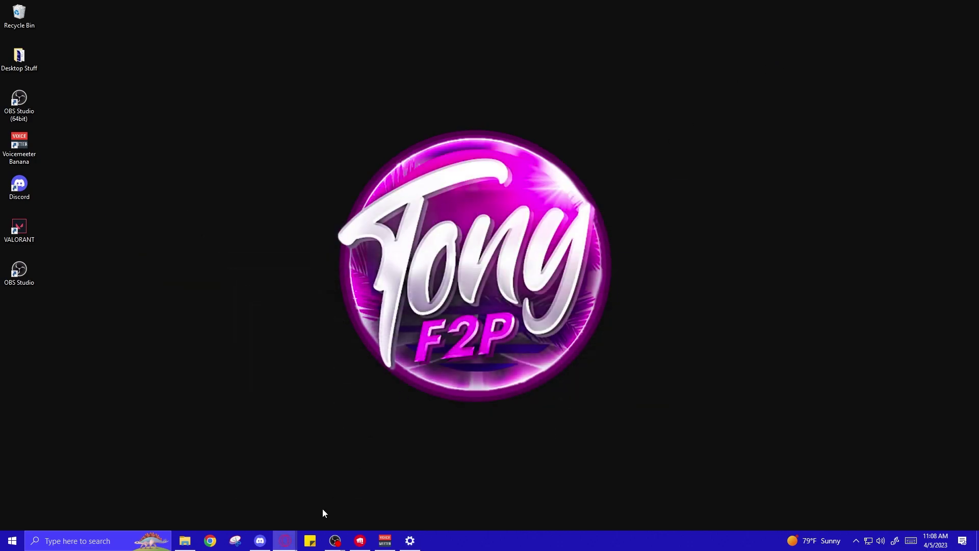
{"action": "left_click", "coordinate": [259, 539]}
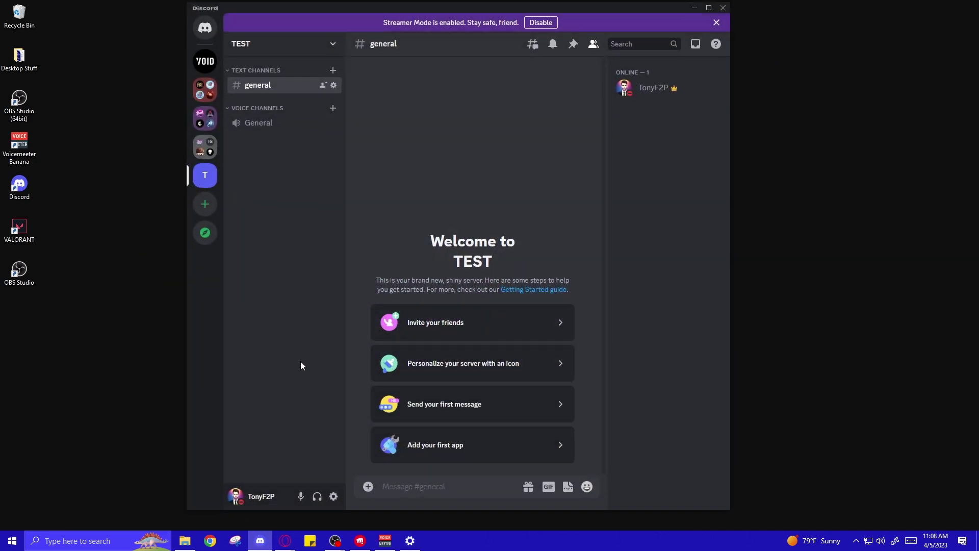
{"action": "left_click", "coordinate": [334, 497]}
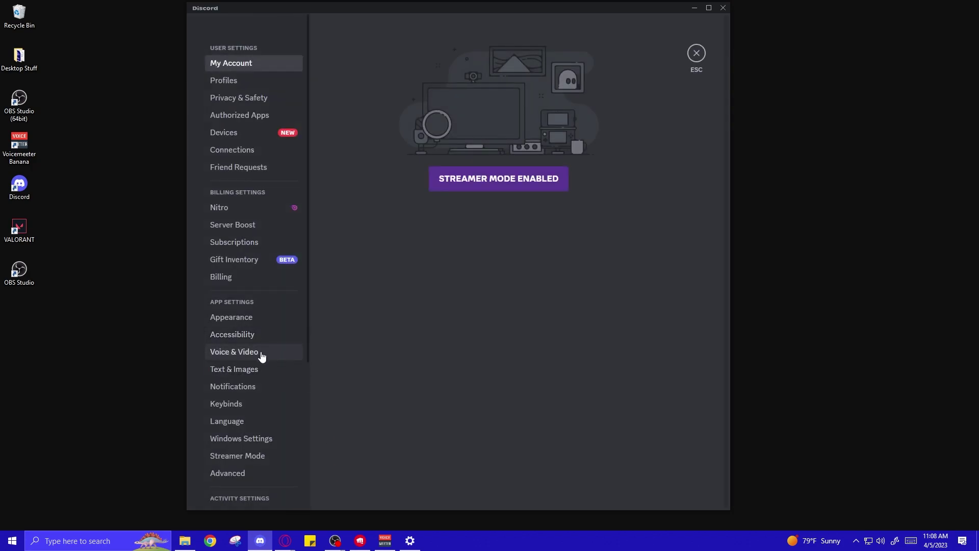
{"action": "left_click", "coordinate": [261, 352]}
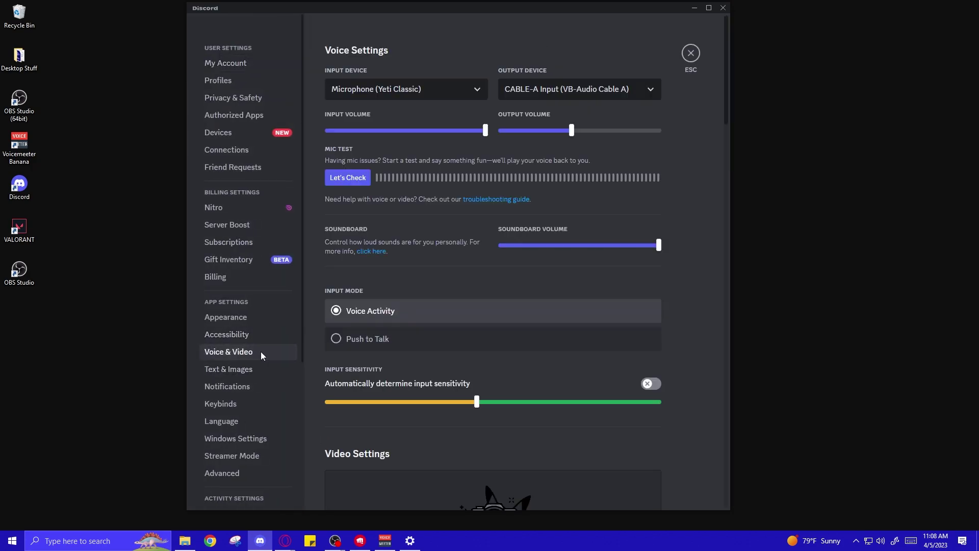
- Keep Microphone (Yeti Classic) as input device and CABLE-A Input as output device
{"action": "left_click", "coordinate": [435, 96]}
{"action": "scroll", "coordinate": [455, 157], "scroll_direction": "down", "scroll_amount": 3}
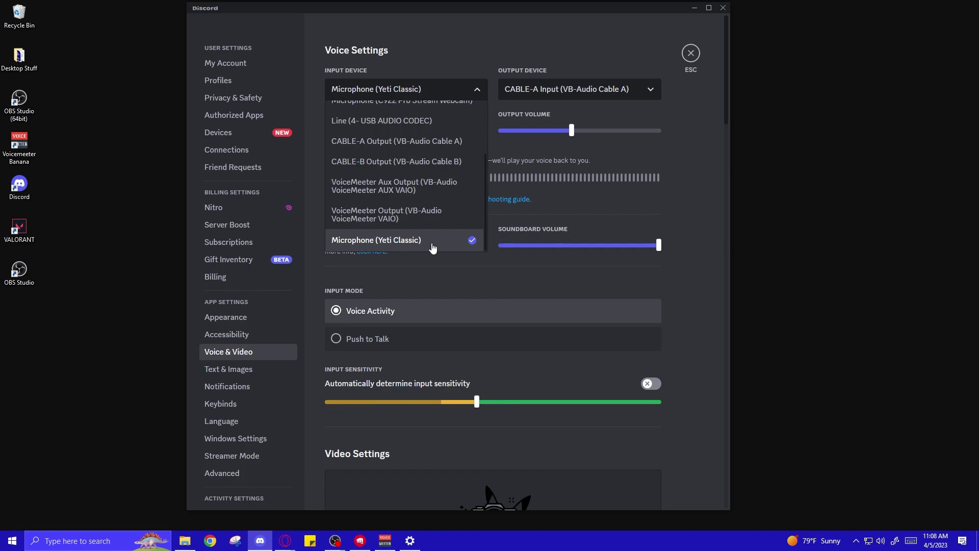
{"action": "left_click", "coordinate": [500, 86]}
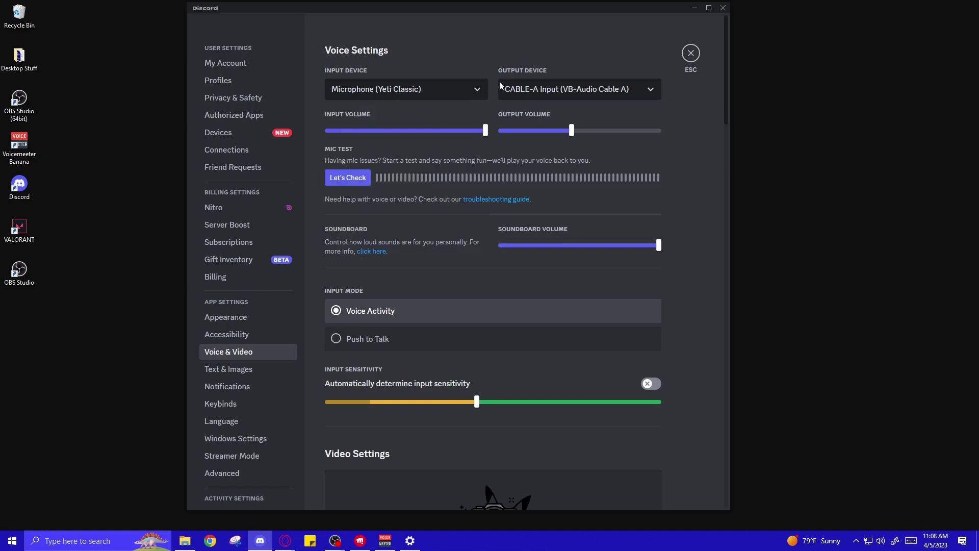
{"action": "left_click", "coordinate": [577, 90]}
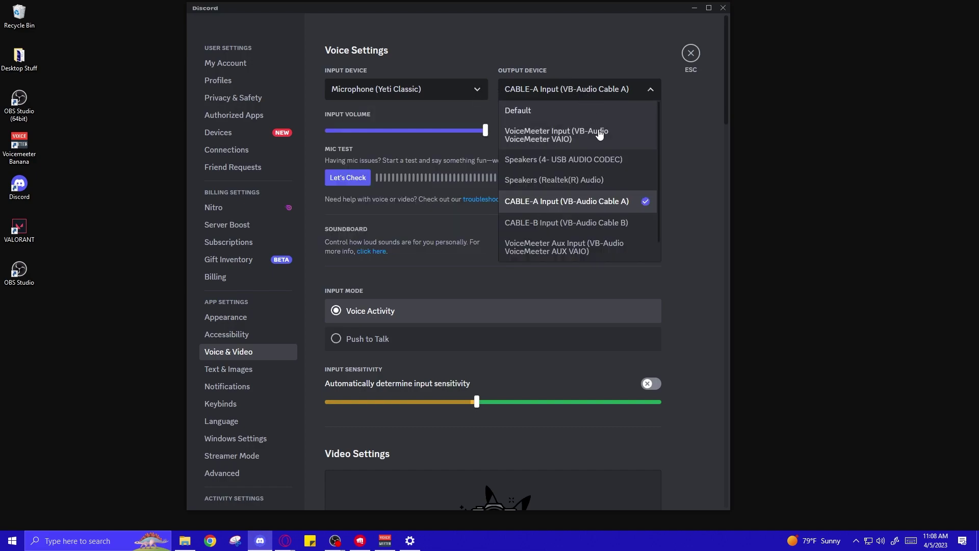
{"action": "scroll", "coordinate": [618, 163], "scroll_direction": "down", "scroll_amount": 1}
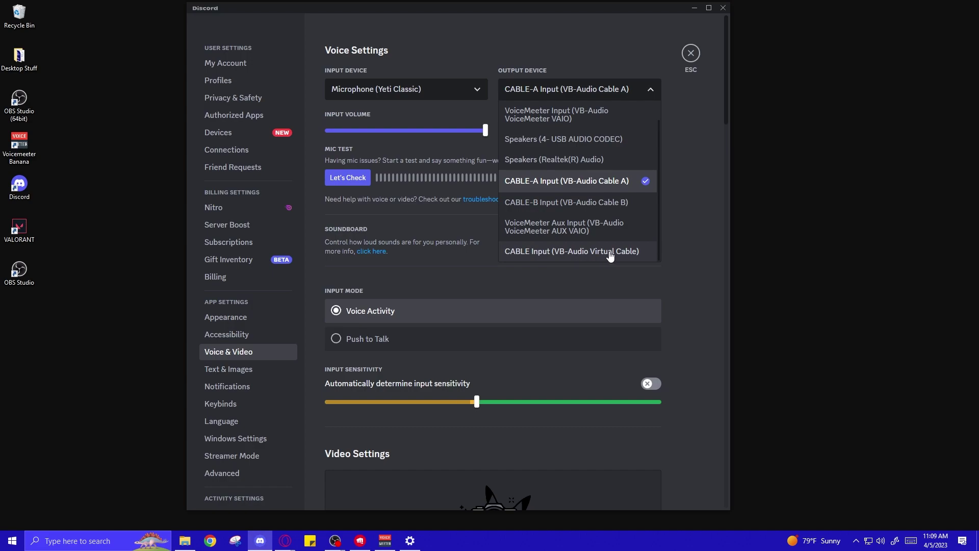
{"action": "scroll", "coordinate": [638, 127], "scroll_direction": "up", "scroll_amount": 1}
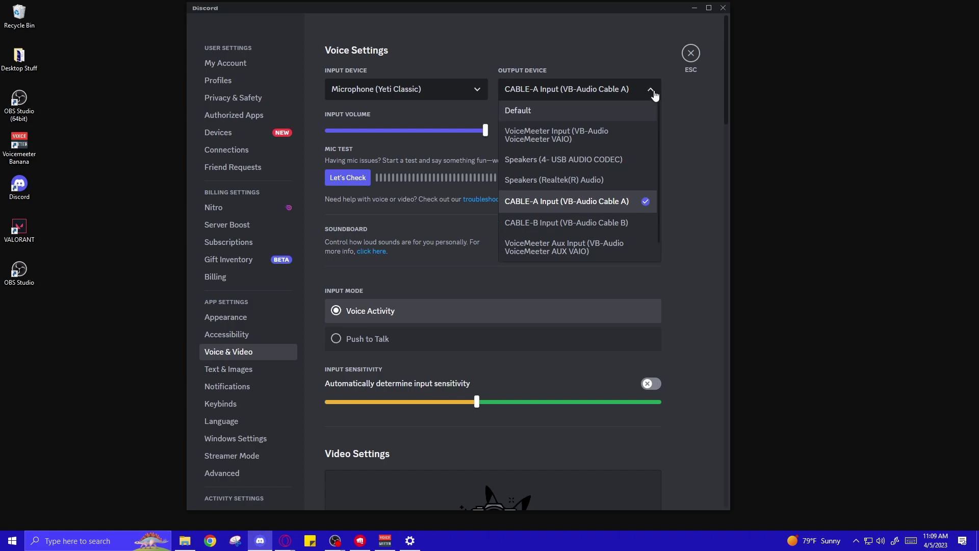
{"action": "left_click", "coordinate": [651, 90]}
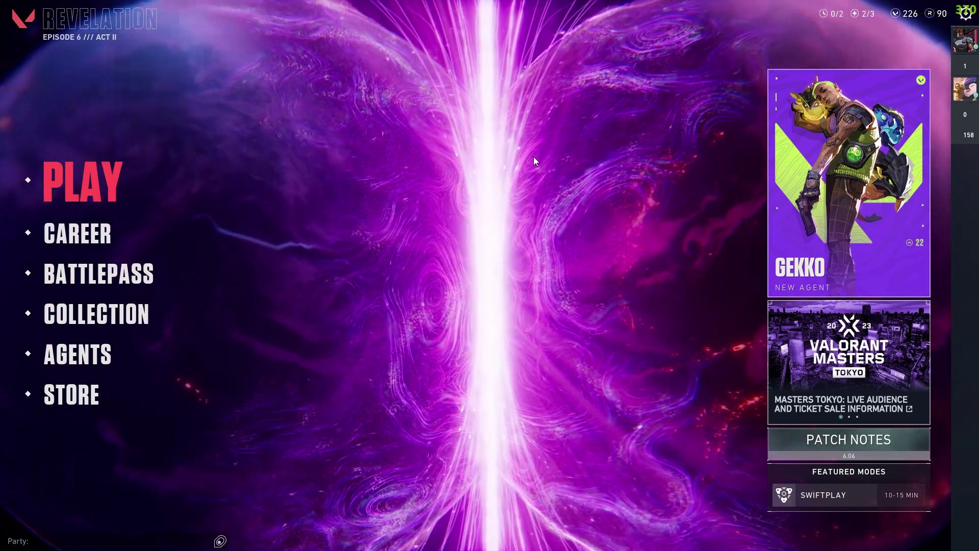
- Go to VALORANT's Audio > Voice Chat settings and confirm Yeti Classic as input device
{"action": "left_click", "coordinate": [965, 14]}
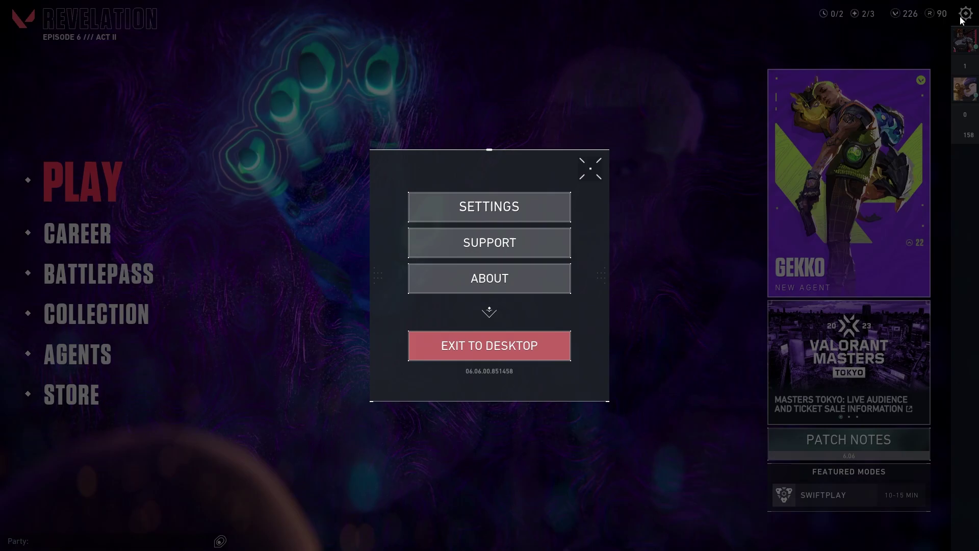
{"action": "left_click", "coordinate": [551, 220]}
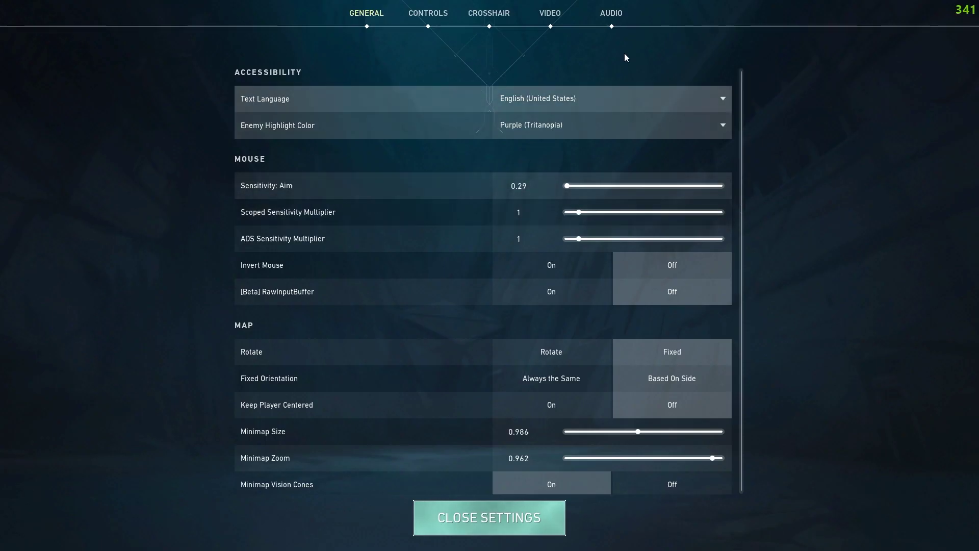
{"action": "left_click", "coordinate": [614, 18]}
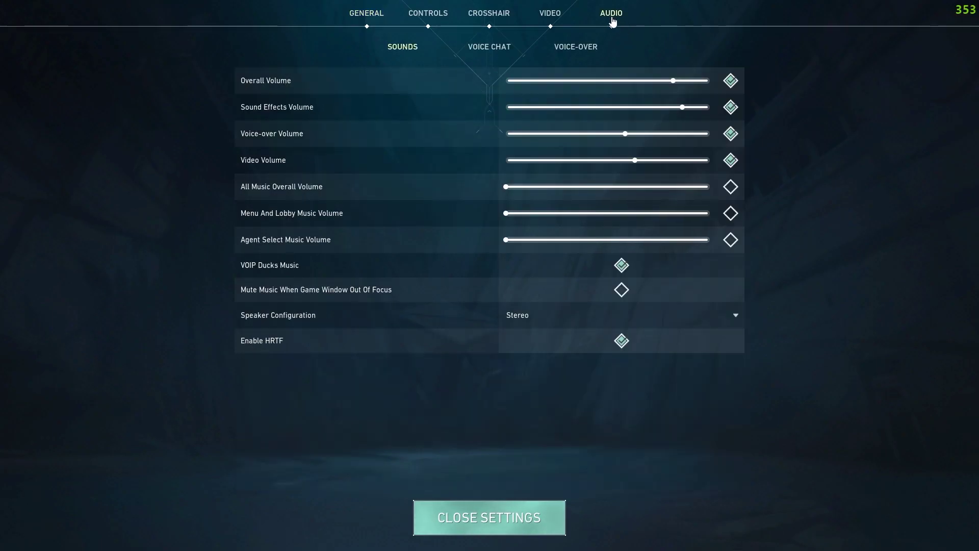
{"action": "left_click", "coordinate": [500, 54]}
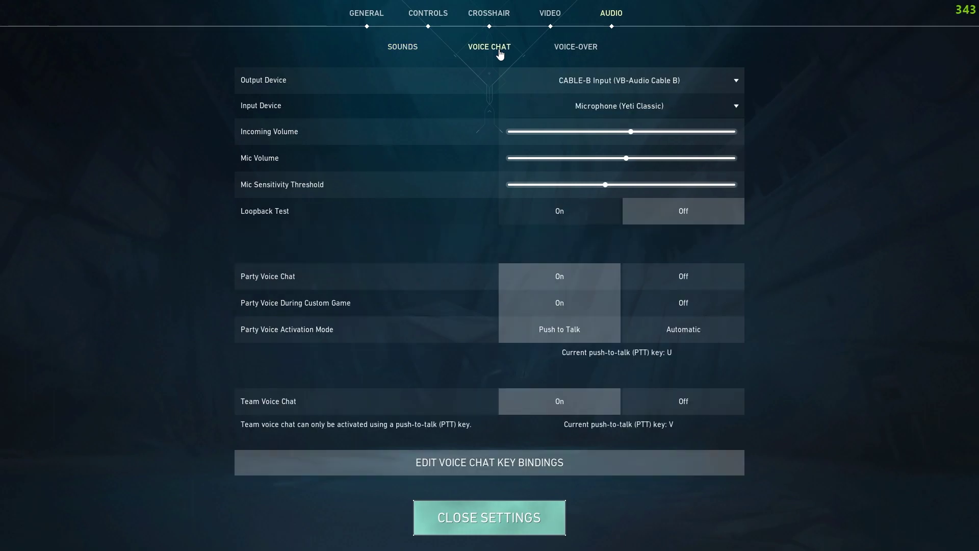
{"action": "left_click", "coordinate": [616, 116]}
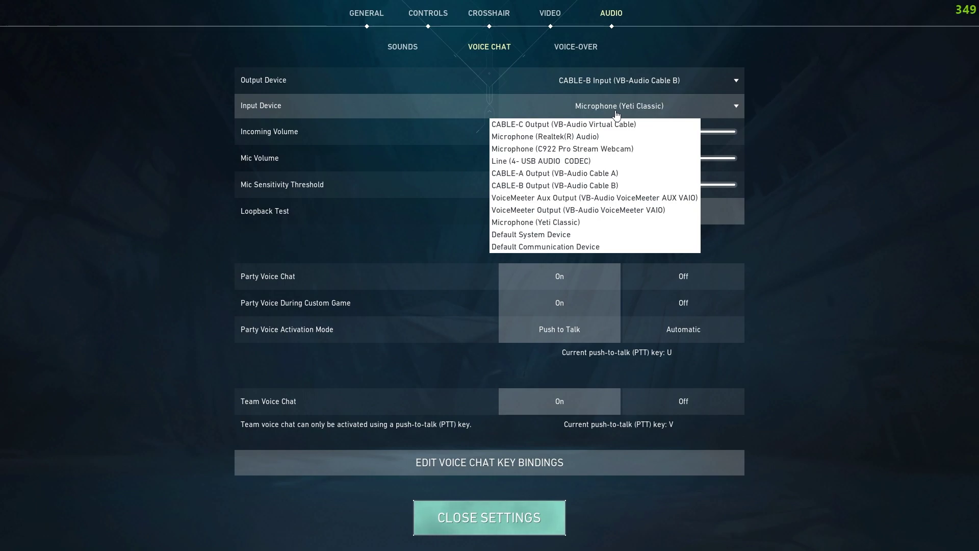
{"action": "left_click", "coordinate": [616, 115]}
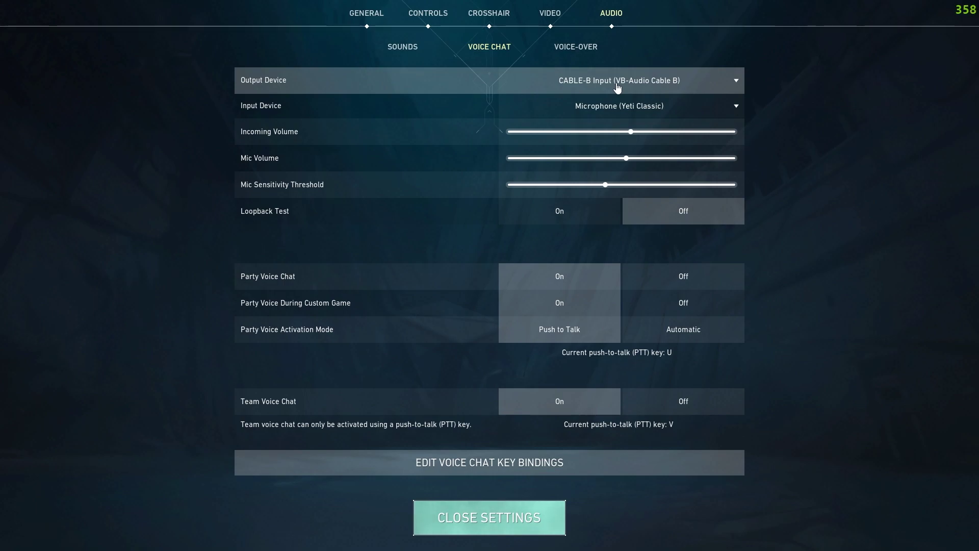
- Confirm CABLE-B Input as the voice chat output device and close the settings
{"action": "left_click", "coordinate": [617, 88]}
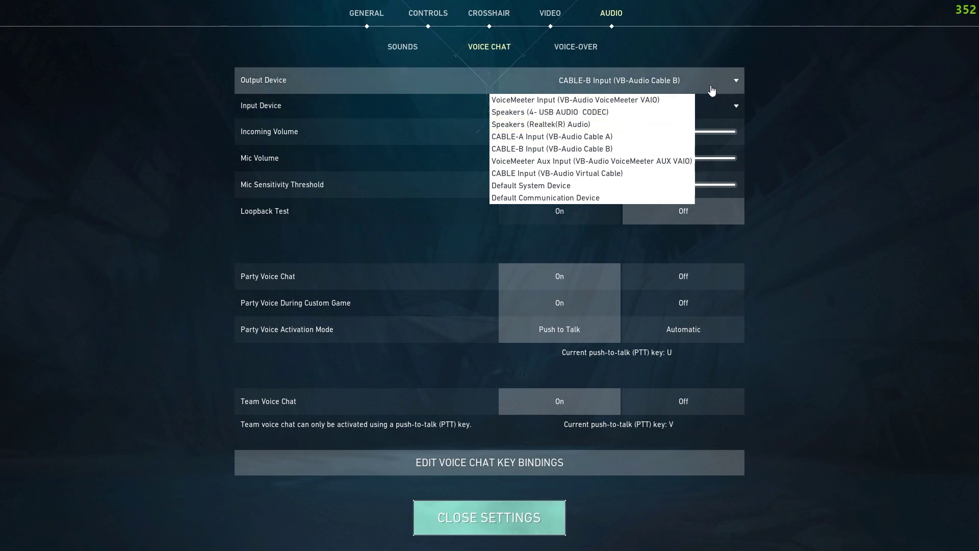
{"action": "left_click", "coordinate": [788, 90]}
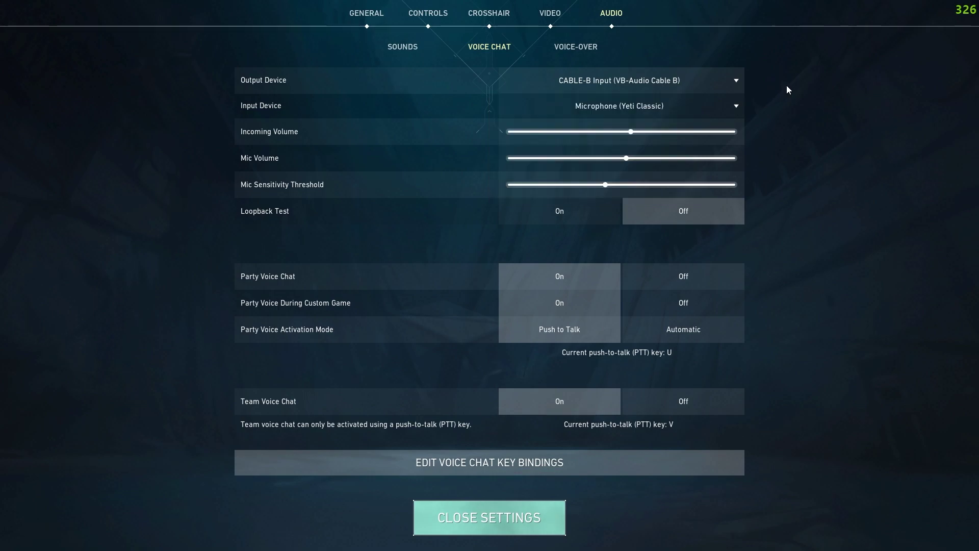
{"action": "left_click", "coordinate": [402, 47]}
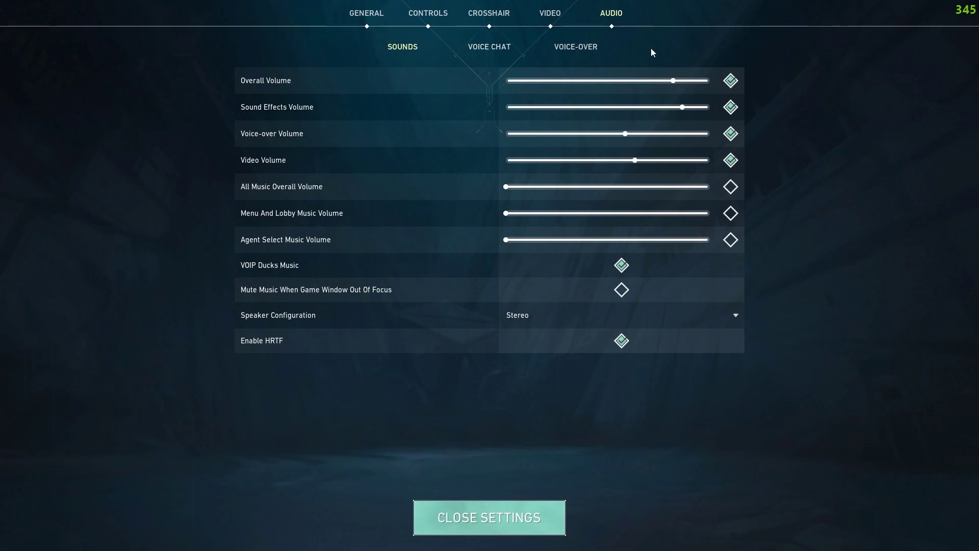
{"action": "left_click", "coordinate": [482, 55]}
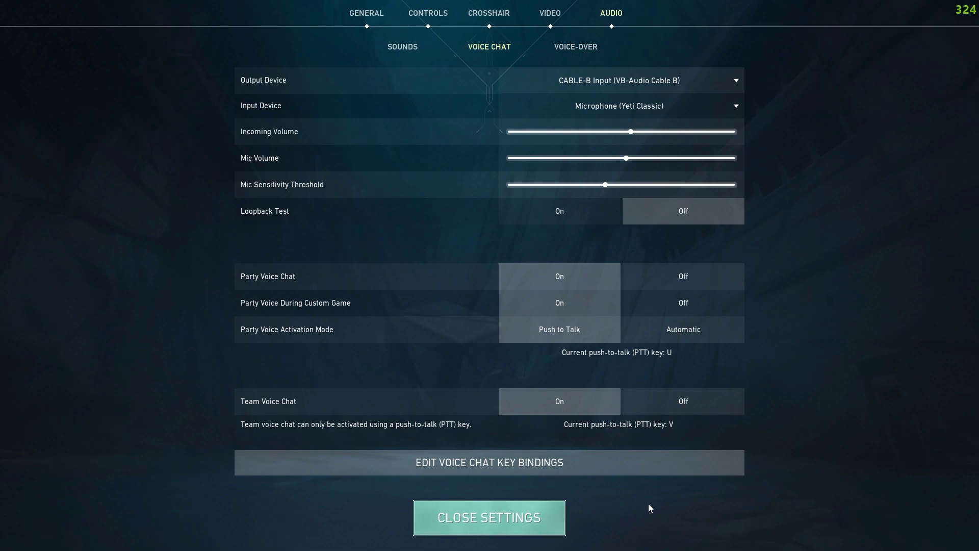
{"action": "left_click", "coordinate": [546, 516]}
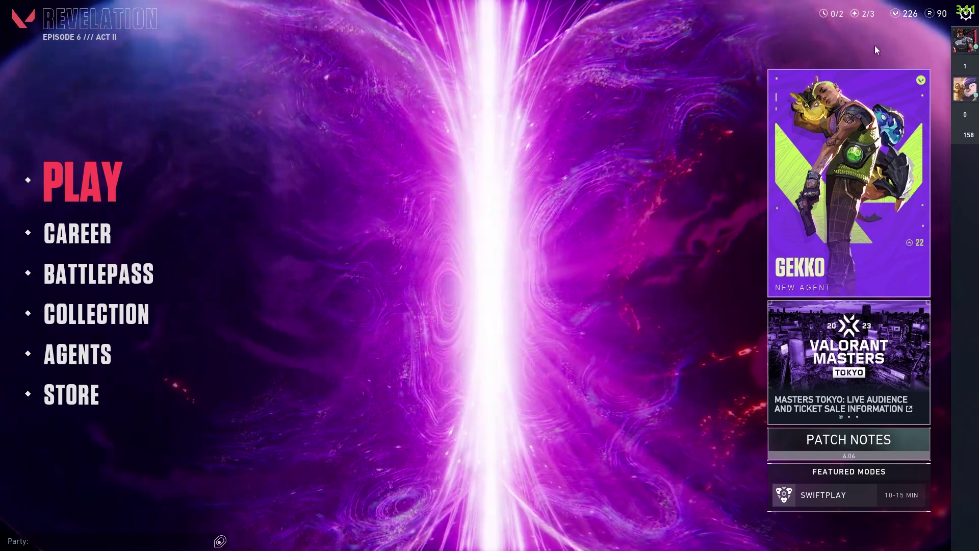
{"action": "left_click", "coordinate": [965, 15]}
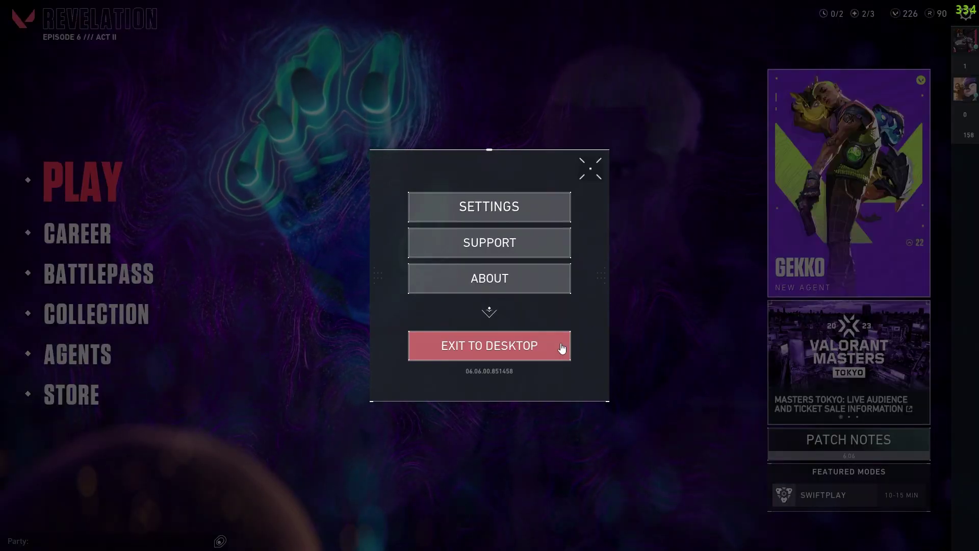
- Quit VALORANT to the desktop and add an OBS scene named TEST SCENE
{"action": "left_click", "coordinate": [526, 351]}
{"action": "left_click", "coordinate": [431, 334]}
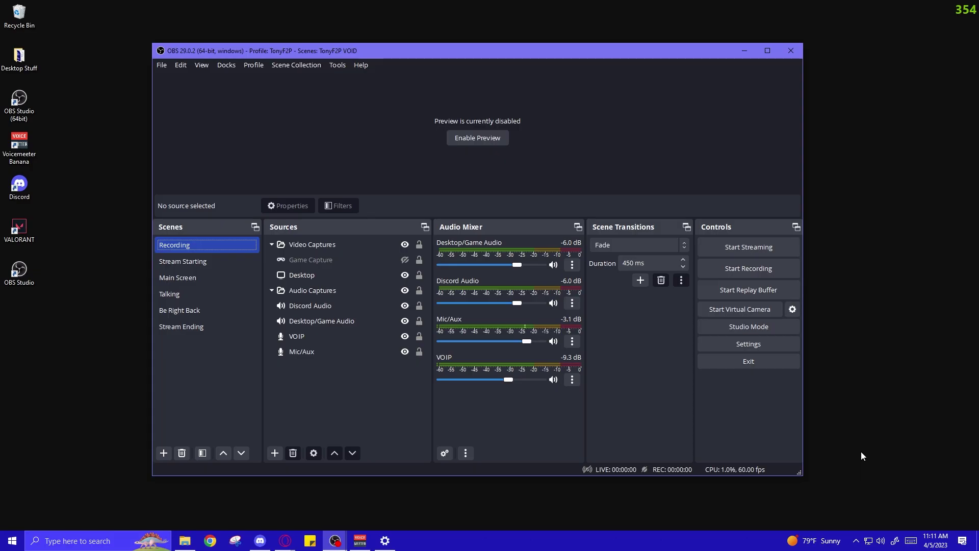
{"action": "right_click", "coordinate": [182, 361]}
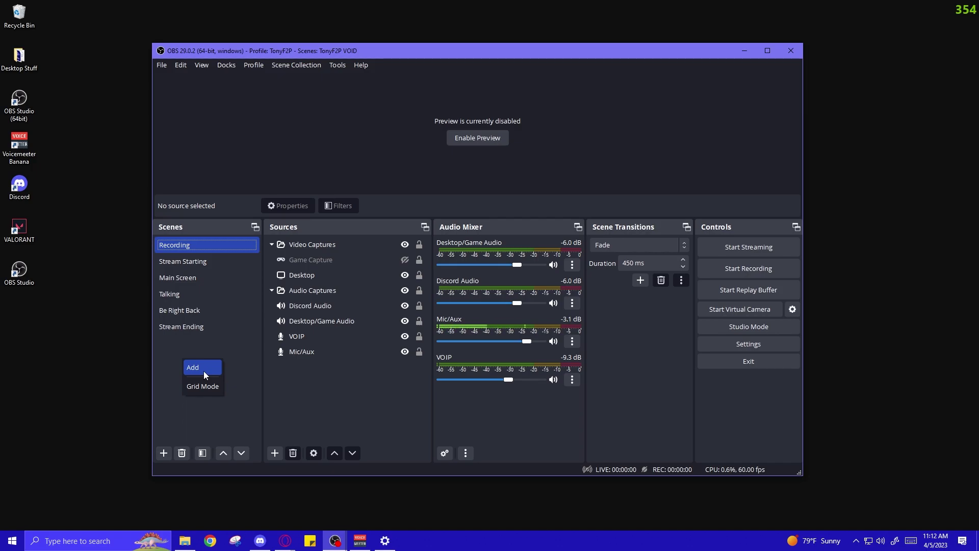
{"action": "left_click", "coordinate": [204, 372]}
{"action": "type", "text": "TEST SCENE"}
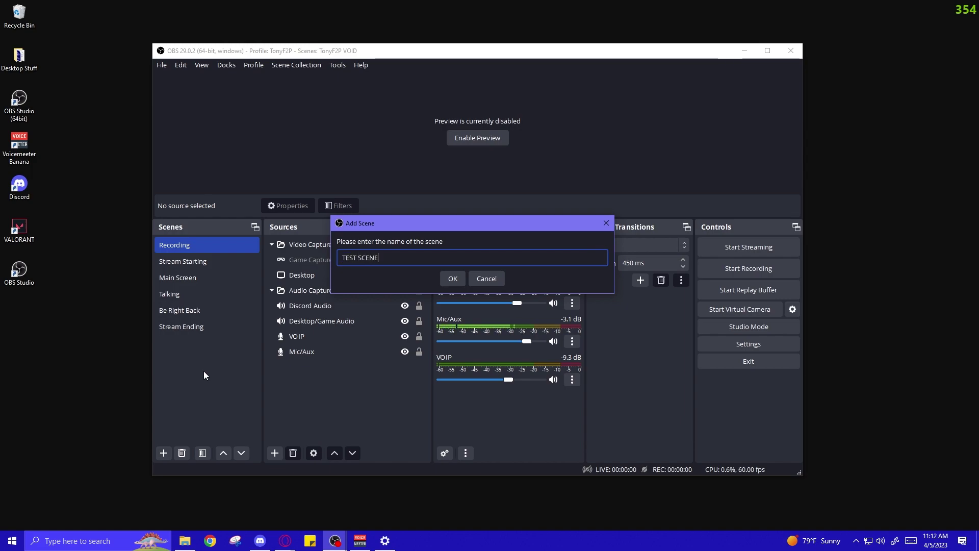
{"action": "key", "text": "Return"}
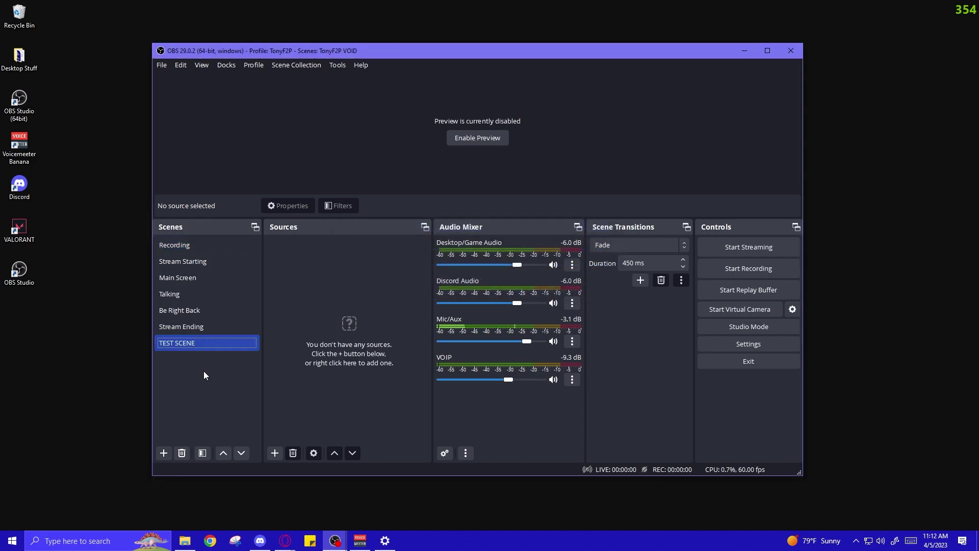
- Add an Audio Input Capture source 'Mic/Aux 1' using the Yeti Classic microphone
{"action": "right_click", "coordinate": [320, 274]}
{"action": "mouse_move", "coordinate": [357, 279]}
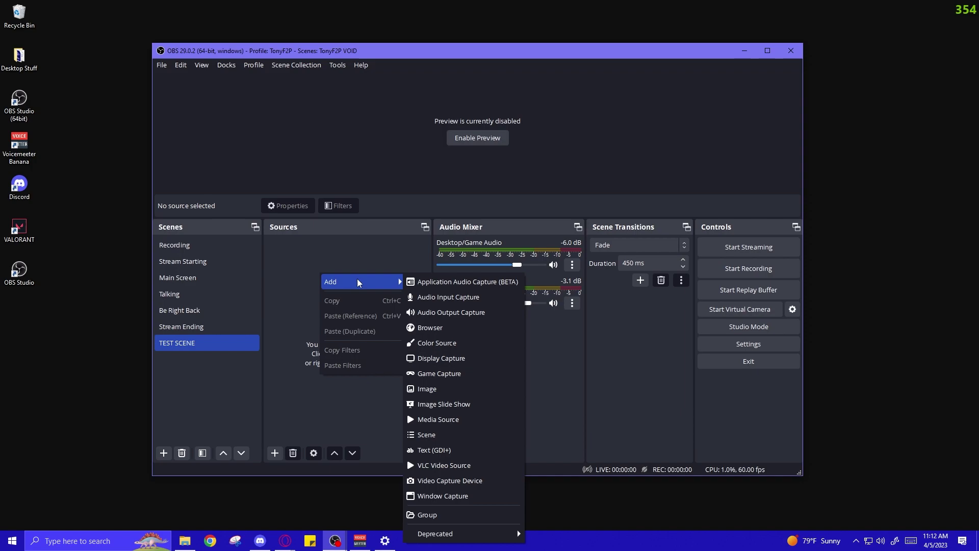
{"action": "left_click", "coordinate": [467, 297]}
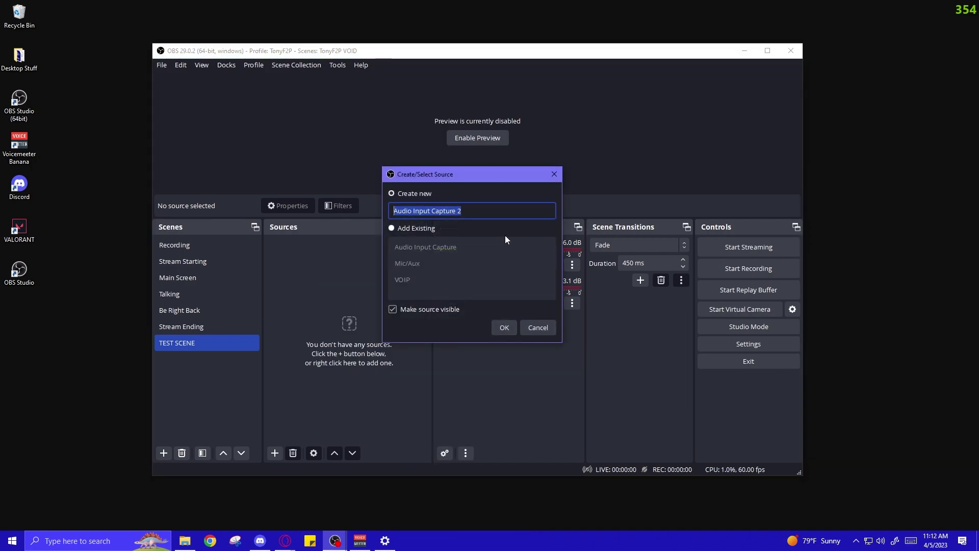
{"action": "type", "text": "Mic"}
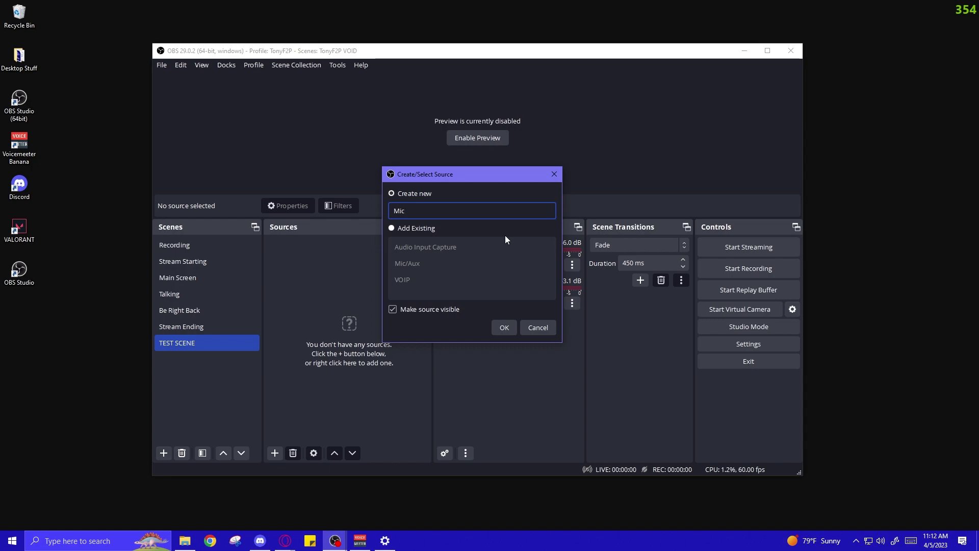
{"action": "type", "text": "/Aux 1"}
{"action": "key", "text": "Return"}
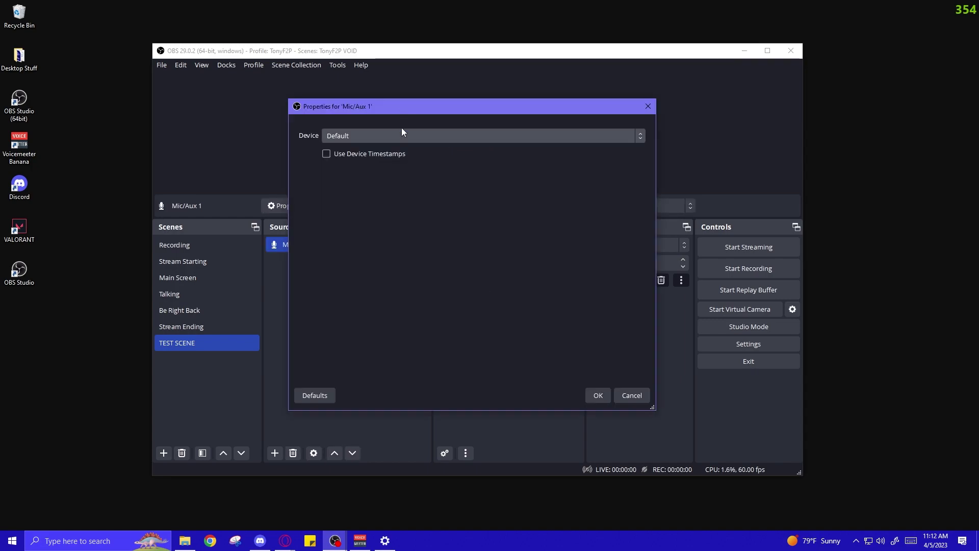
{"action": "left_click", "coordinate": [402, 134]}
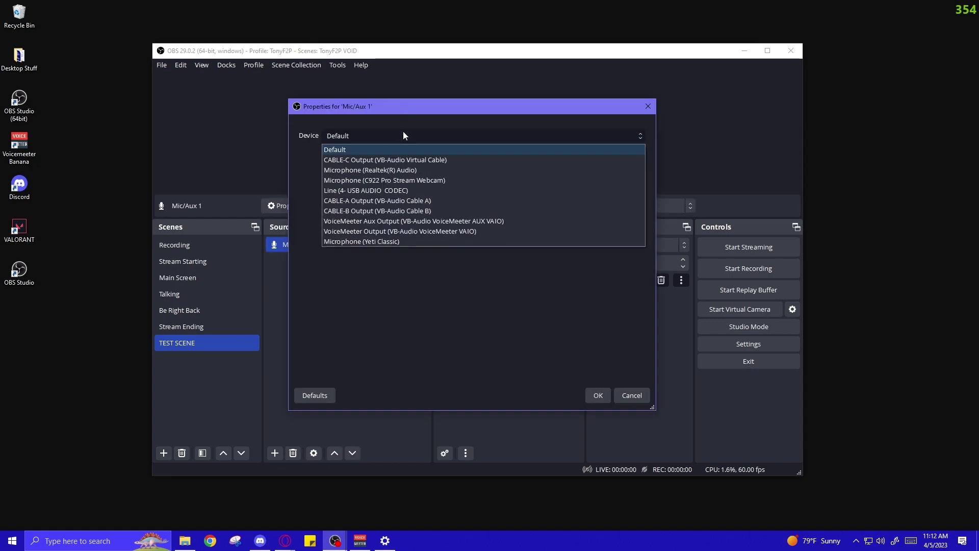
{"action": "left_click", "coordinate": [408, 242]}
{"action": "left_click", "coordinate": [602, 394]}
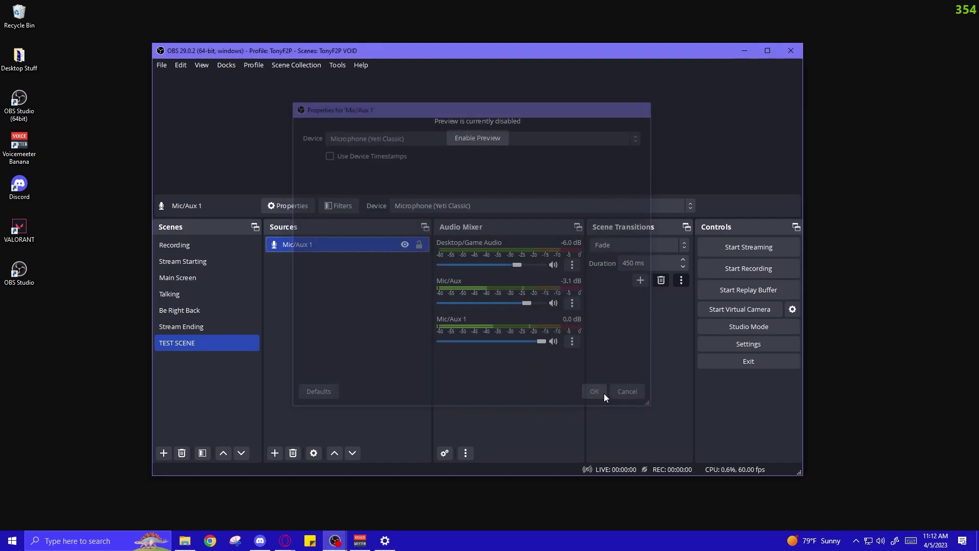
- Add an Audio Input Capture named VOIP 1 with device CABLE-A Output (VB-Audio Cable A)
{"action": "right_click", "coordinate": [320, 305]}
{"action": "mouse_move", "coordinate": [356, 311]}
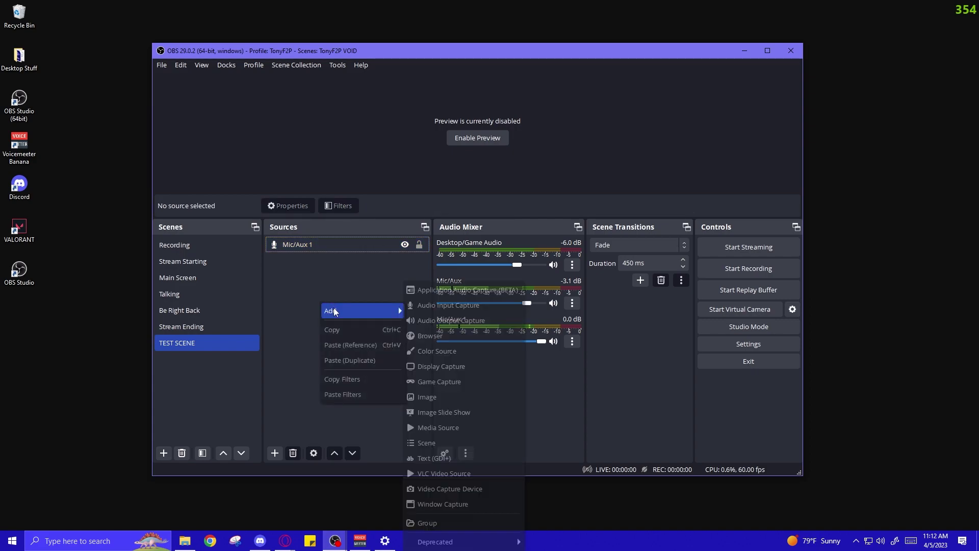
{"action": "left_click", "coordinate": [436, 306]}
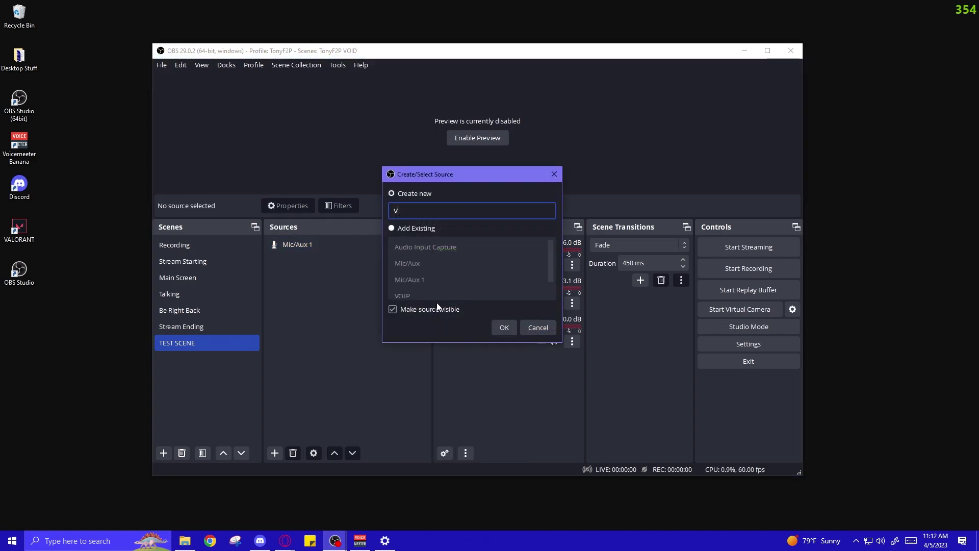
{"action": "type", "text": "OIP 1"}
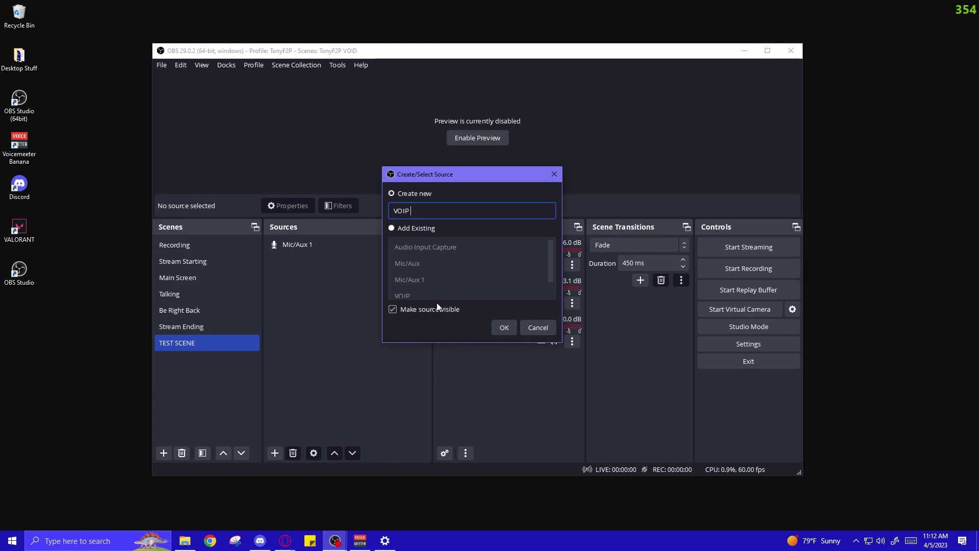
{"action": "left_click", "coordinate": [497, 325]}
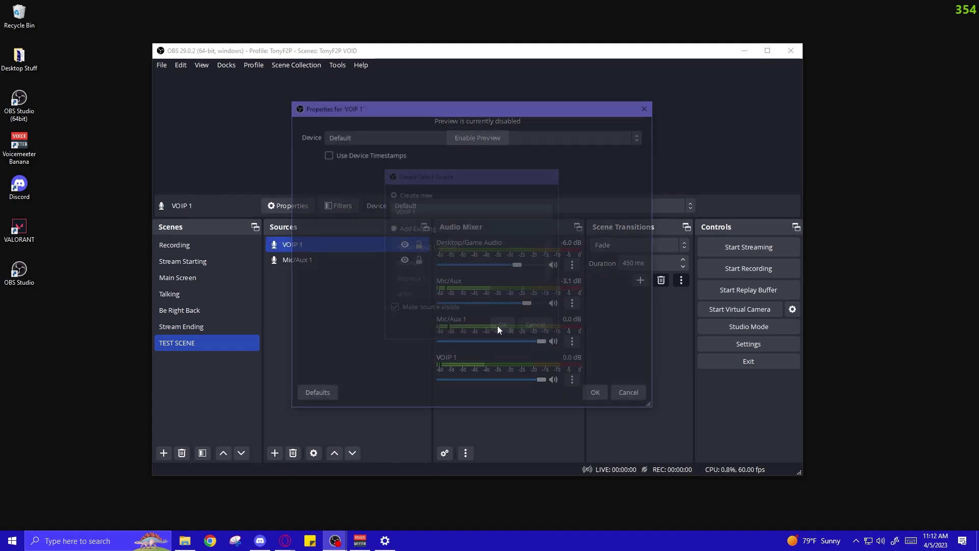
{"action": "left_click", "coordinate": [384, 135]}
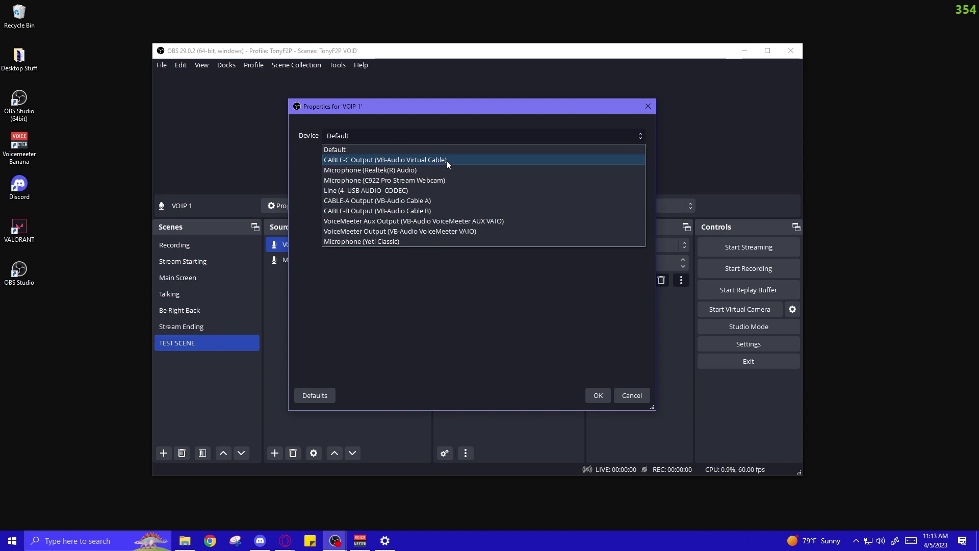
{"action": "left_click", "coordinate": [417, 201]}
{"action": "left_click", "coordinate": [596, 394]}
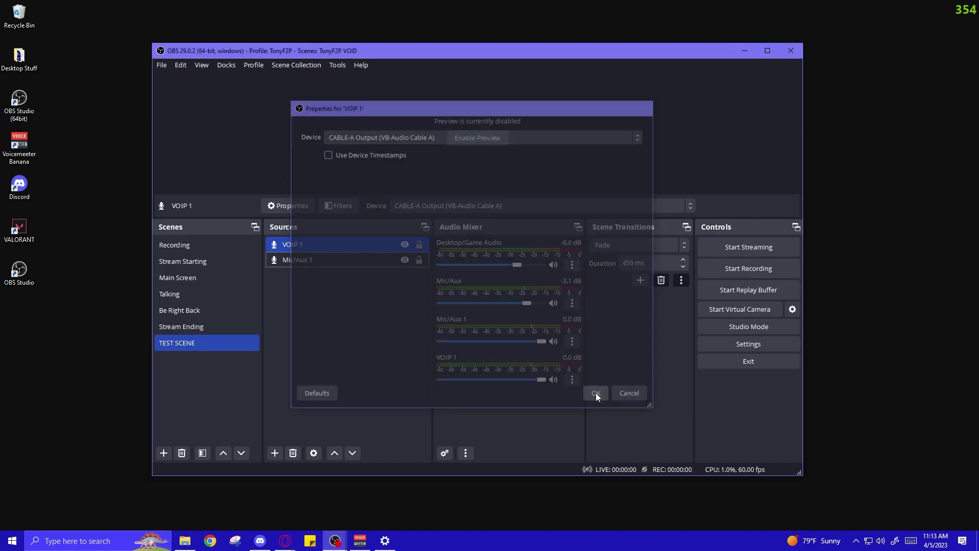
- Create Audio Output Capture 'Discord 1' with device CABLE Input (VB-Audio Virtual Cable) and confirm it
{"action": "right_click", "coordinate": [327, 302]}
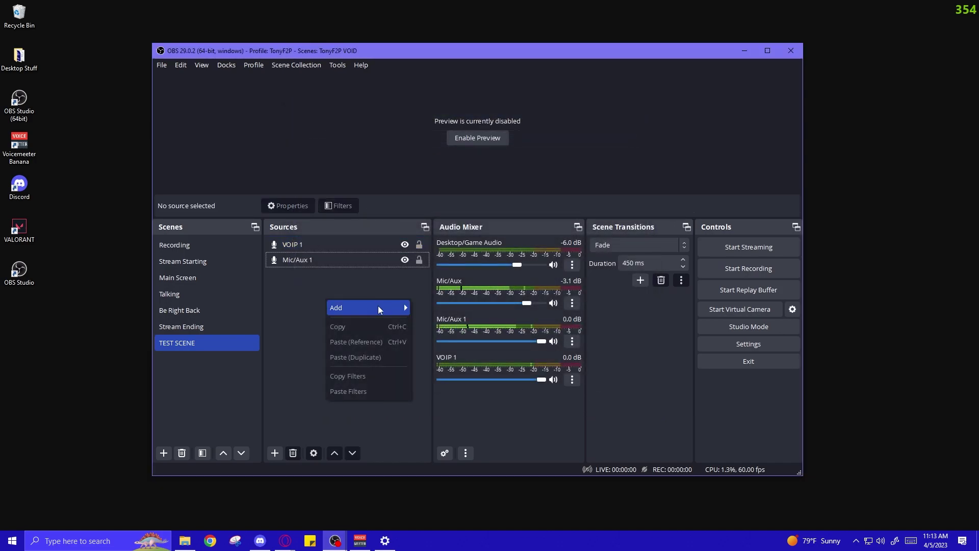
{"action": "mouse_move", "coordinate": [365, 309]}
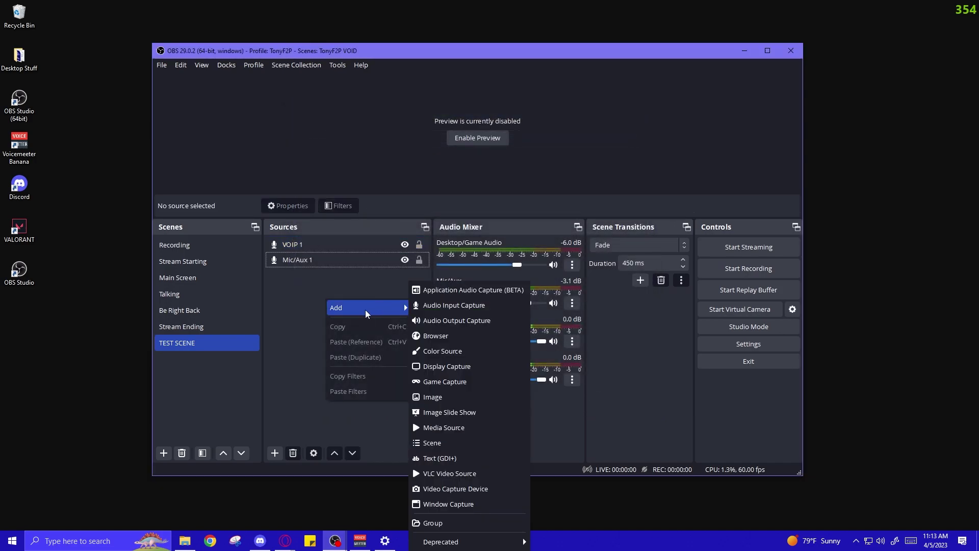
{"action": "left_click", "coordinate": [470, 321]}
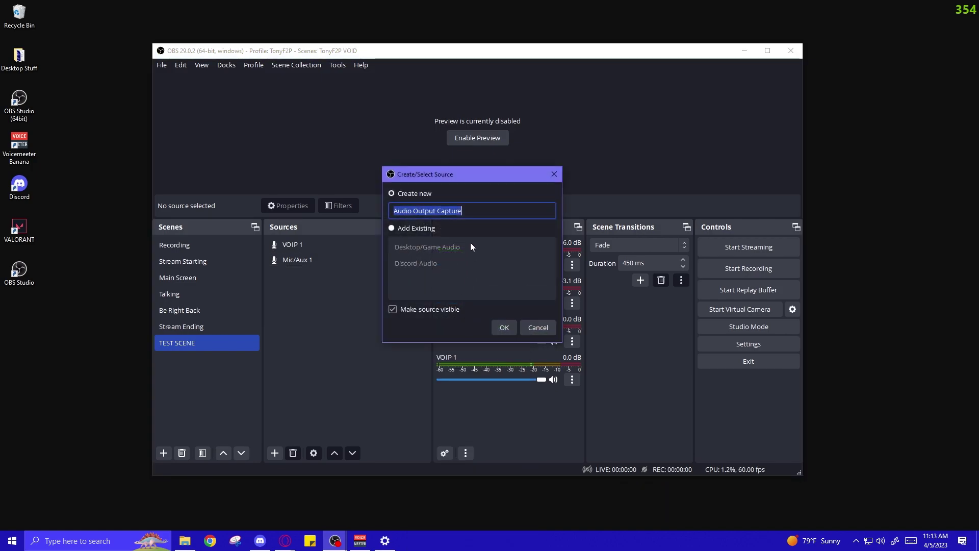
{"action": "type", "text": "Dis"}
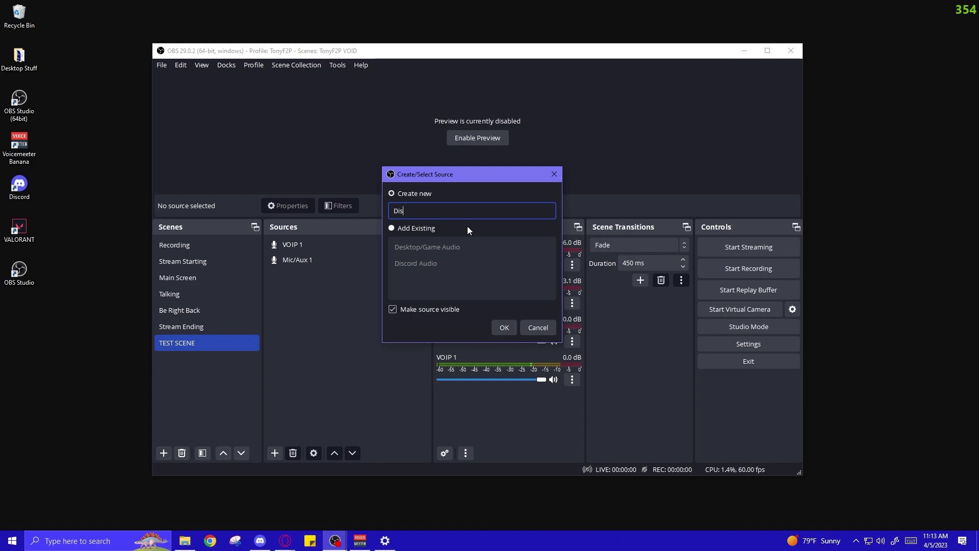
{"action": "type", "text": "cord 1"}
{"action": "key", "text": "Return"}
{"action": "left_click", "coordinate": [416, 137]}
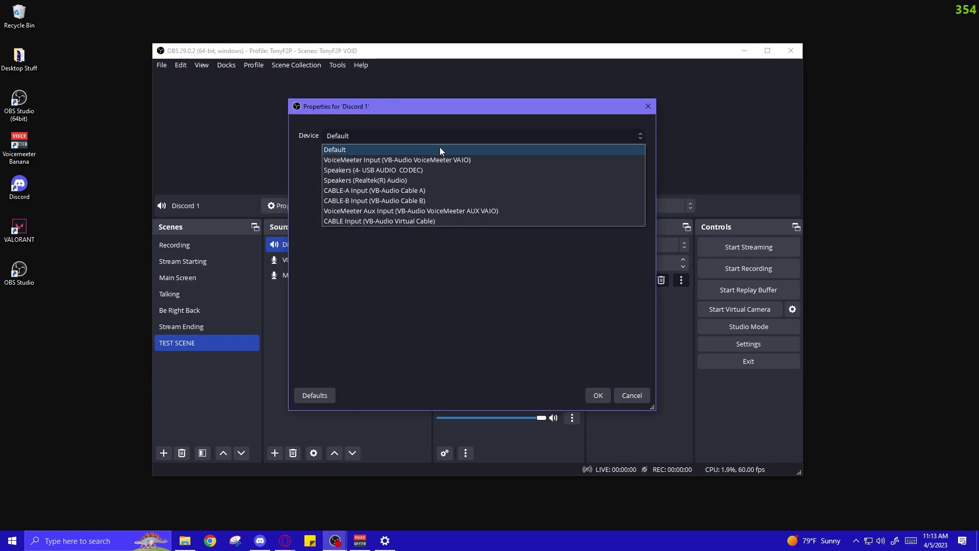
{"action": "left_click", "coordinate": [408, 221]}
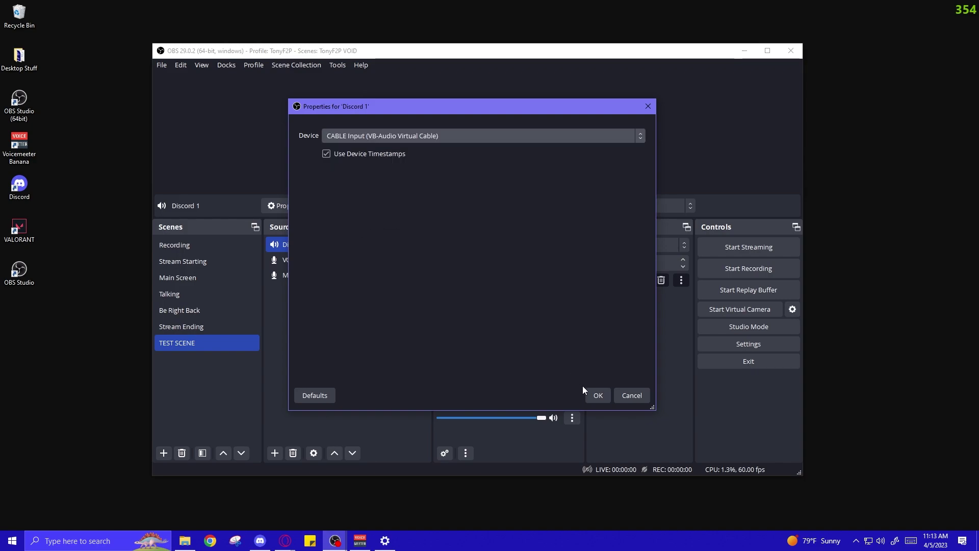
{"action": "left_click", "coordinate": [597, 395]}
{"action": "left_click", "coordinate": [344, 312]}
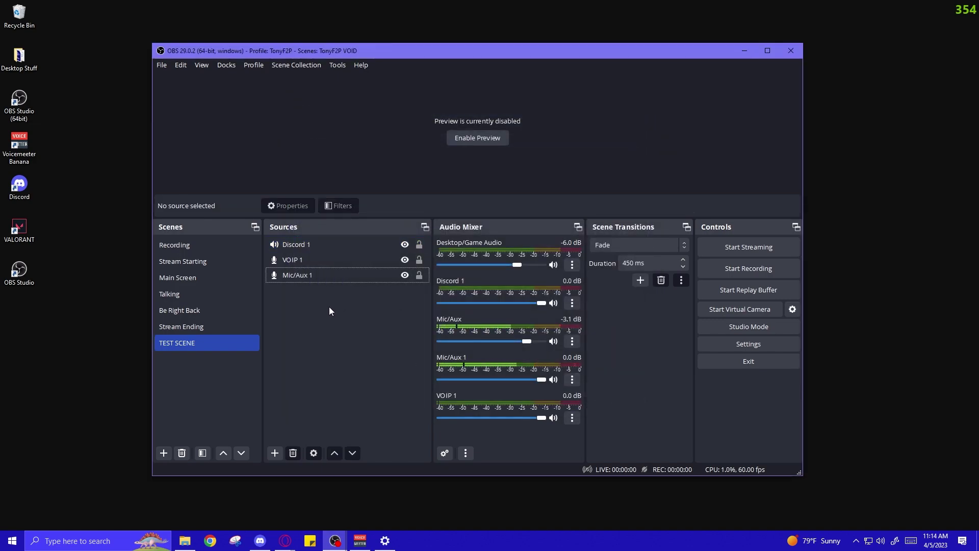
- Add an Audio Output Capture source named 'Desktop 1' using the Default device
{"action": "right_click", "coordinate": [329, 310]}
{"action": "mouse_move", "coordinate": [411, 308]}
{"action": "left_click", "coordinate": [448, 319]}
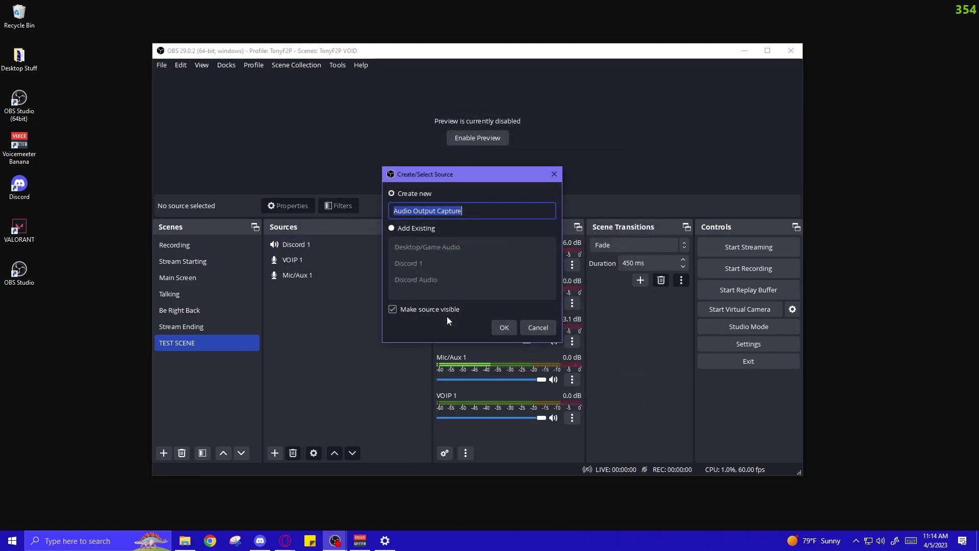
{"action": "type", "text": "Desktop"}
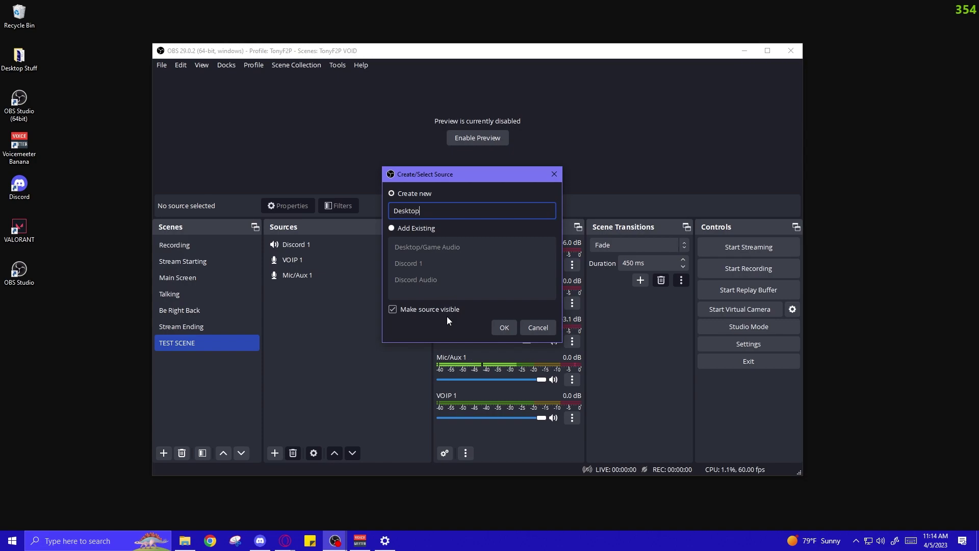
{"action": "type", "text": " 1"}
{"action": "left_click", "coordinate": [505, 328]}
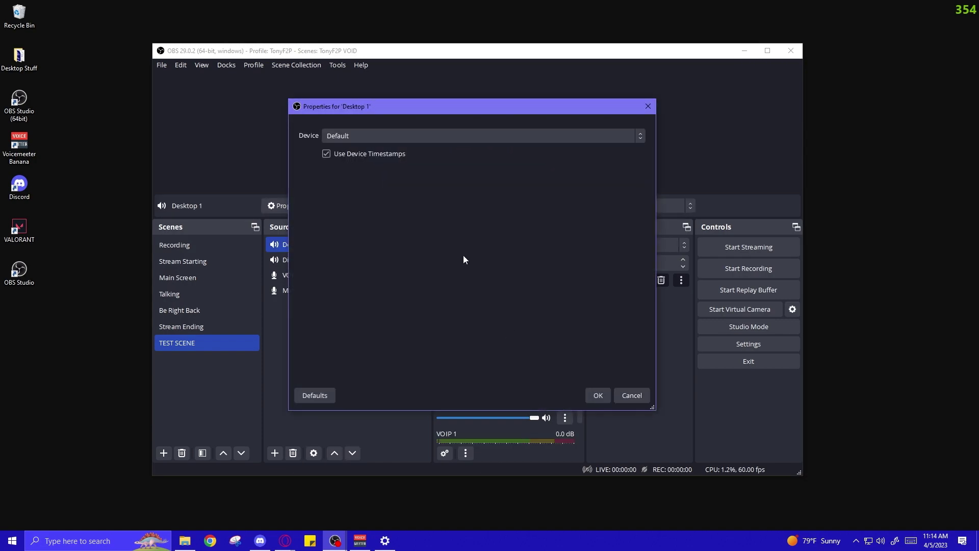
{"action": "left_click", "coordinate": [396, 134]}
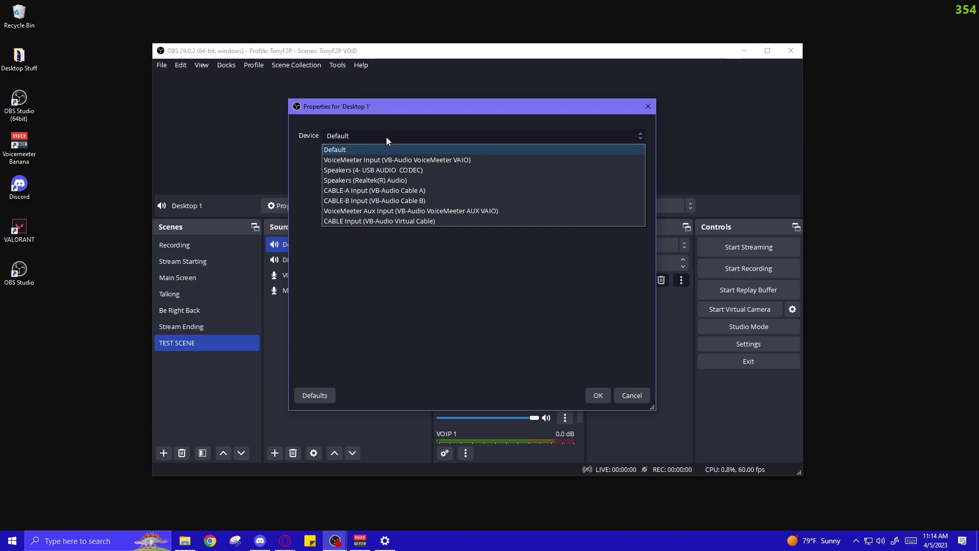
{"action": "left_click", "coordinate": [457, 139]}
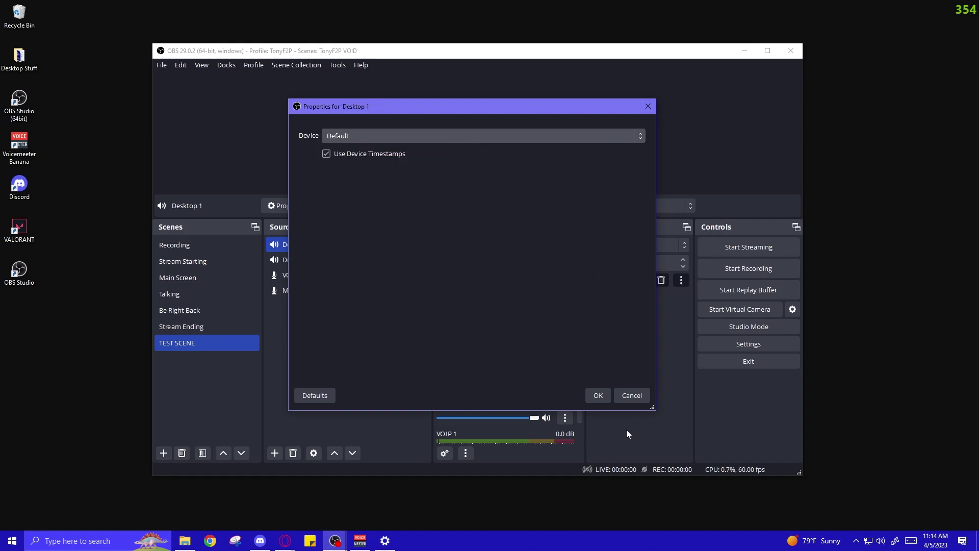
{"action": "left_click", "coordinate": [597, 395]}
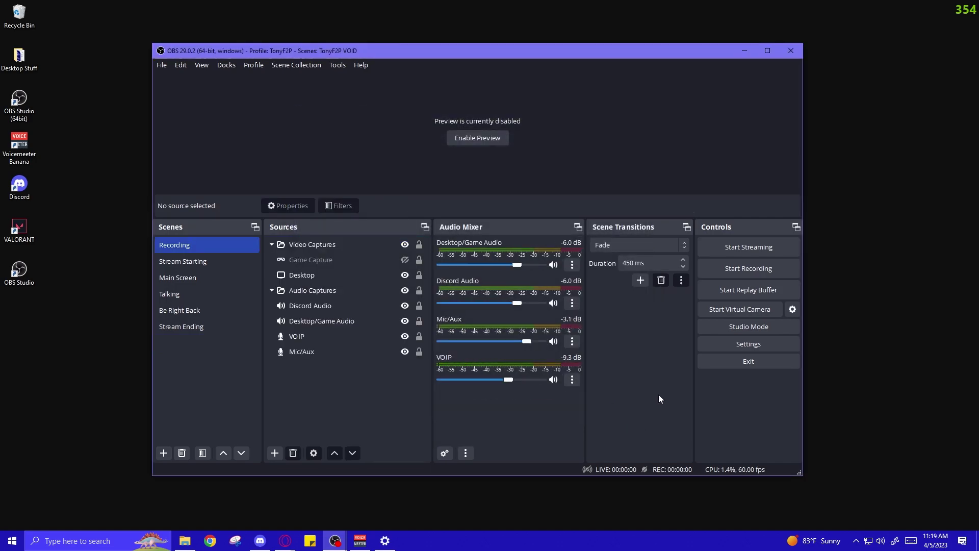
{"action": "left_click", "coordinate": [726, 349]}
{"action": "left_click", "coordinate": [261, 130]}
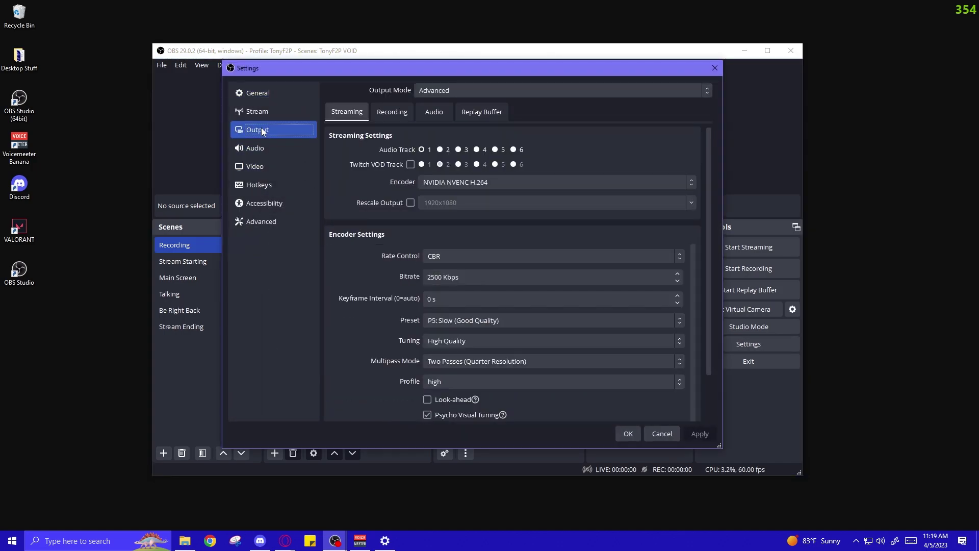
{"action": "left_click", "coordinate": [401, 116]}
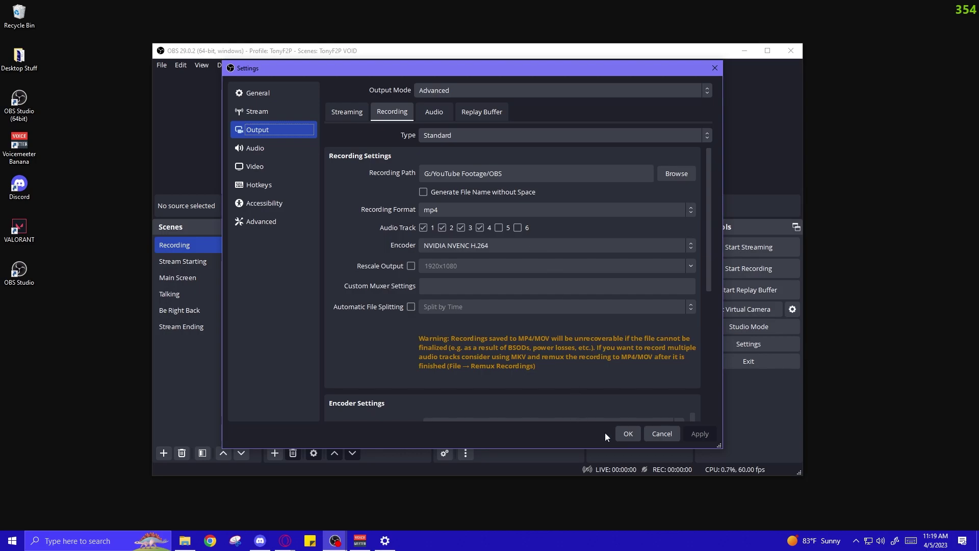
{"action": "left_click", "coordinate": [623, 433]}
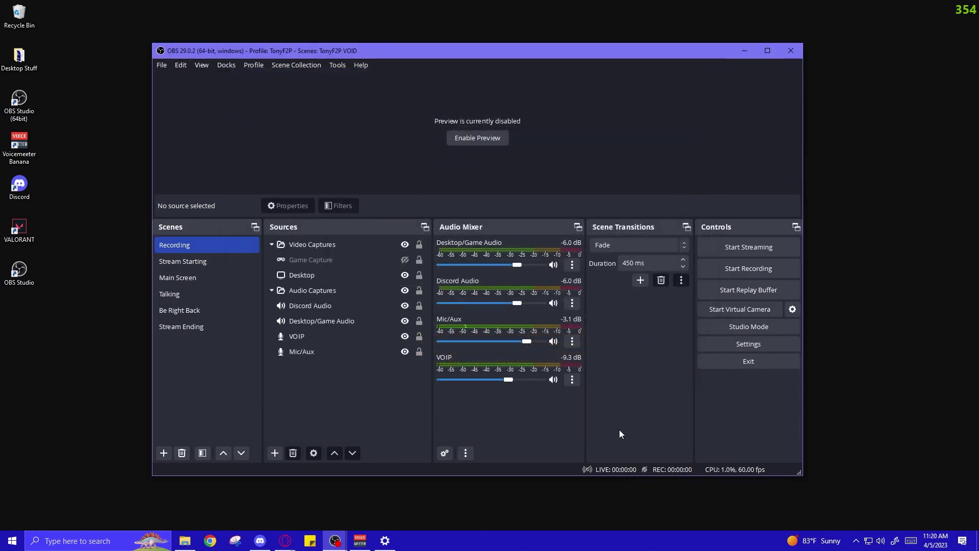
- In Advanced Audio Properties, untick track 1 for Mic/Aux so each source keeps its own track
{"action": "left_click", "coordinate": [578, 380]}
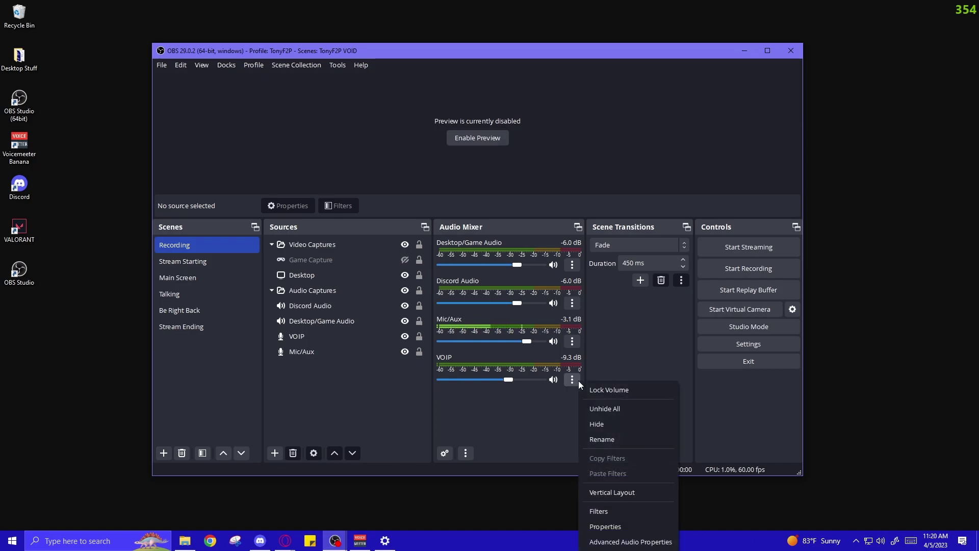
{"action": "left_click", "coordinate": [622, 542]}
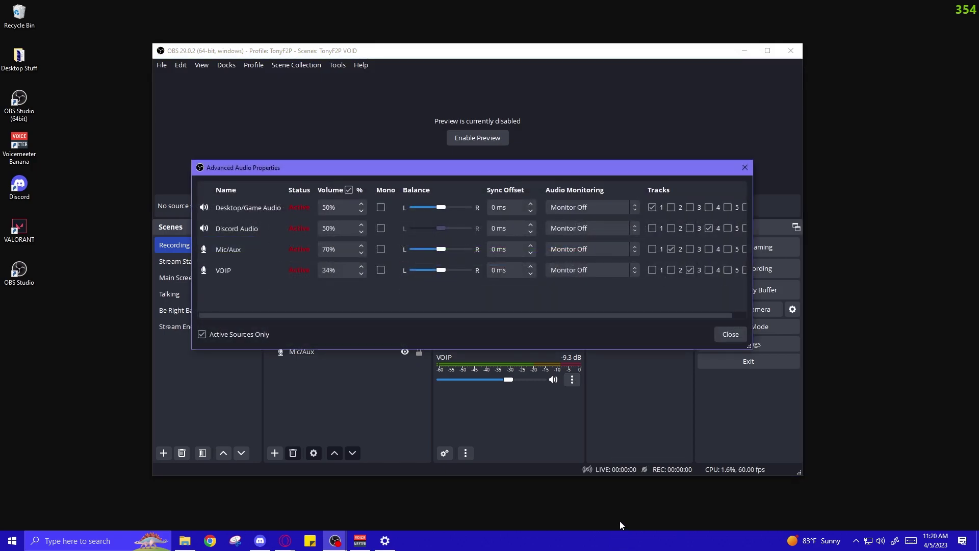
{"action": "left_click_drag", "start_coordinate": [753, 349], "coordinate": [858, 345]}
{"action": "left_click_drag", "start_coordinate": [697, 164], "coordinate": [654, 145]}
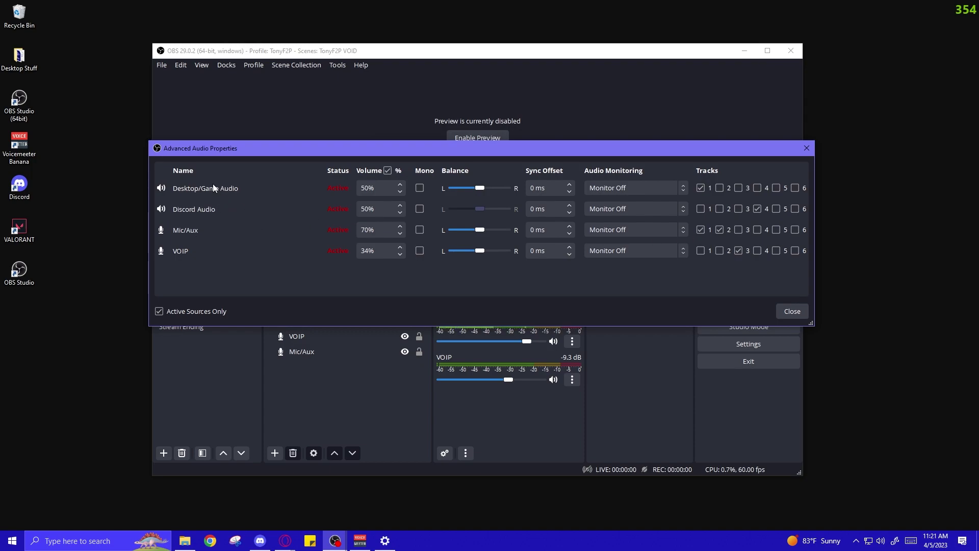
{"action": "left_click", "coordinate": [700, 230]}
{"action": "left_click", "coordinate": [791, 311]}
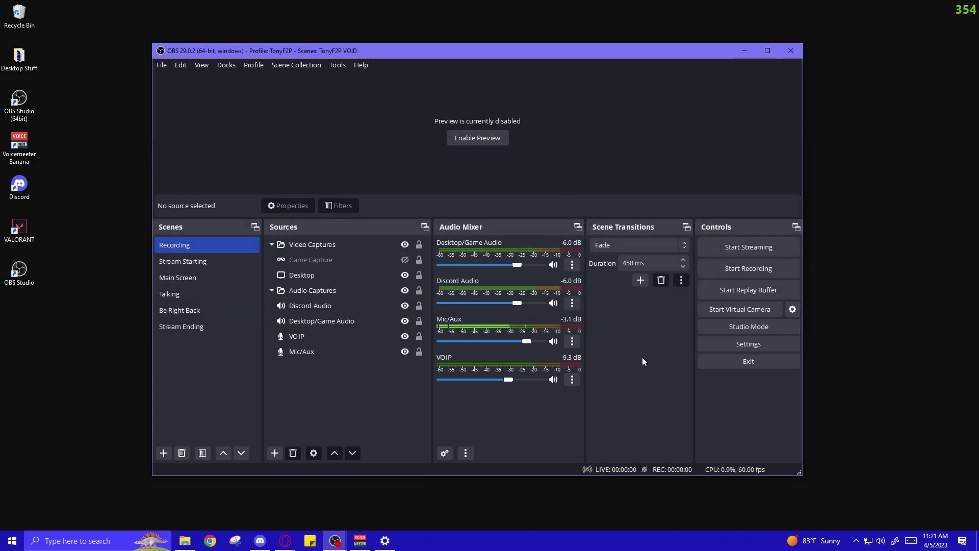